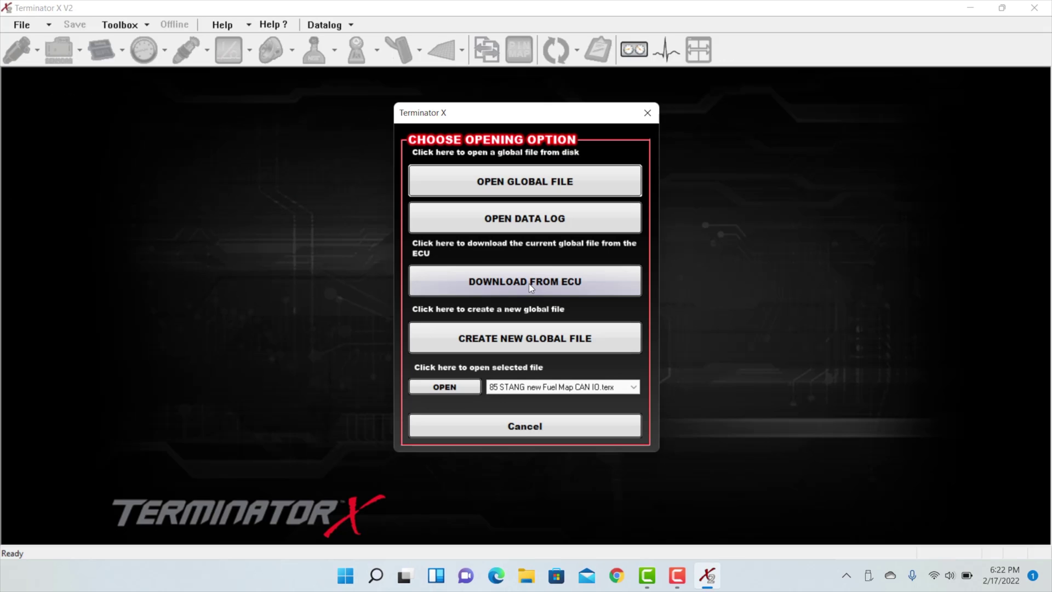
Step: Download the current global file from the ECU and close the sync report
{"action": "left_click", "coordinate": [528, 284]}
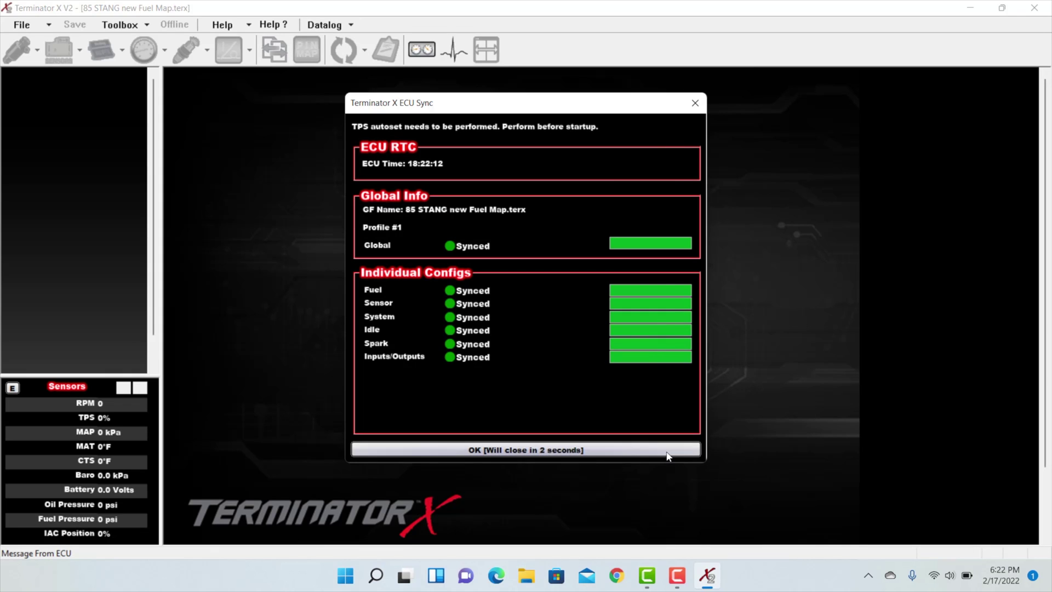
{"action": "left_click", "coordinate": [668, 452]}
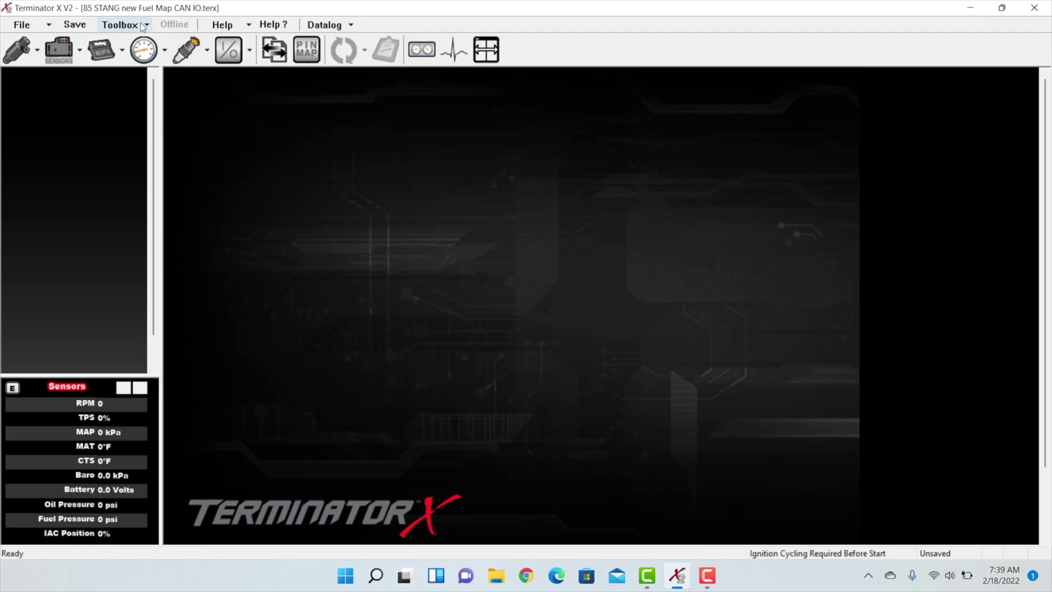
Step: Add the individual config Default.io from the IO folder of the Individual Configuration Library
{"action": "left_click", "coordinate": [146, 26]}
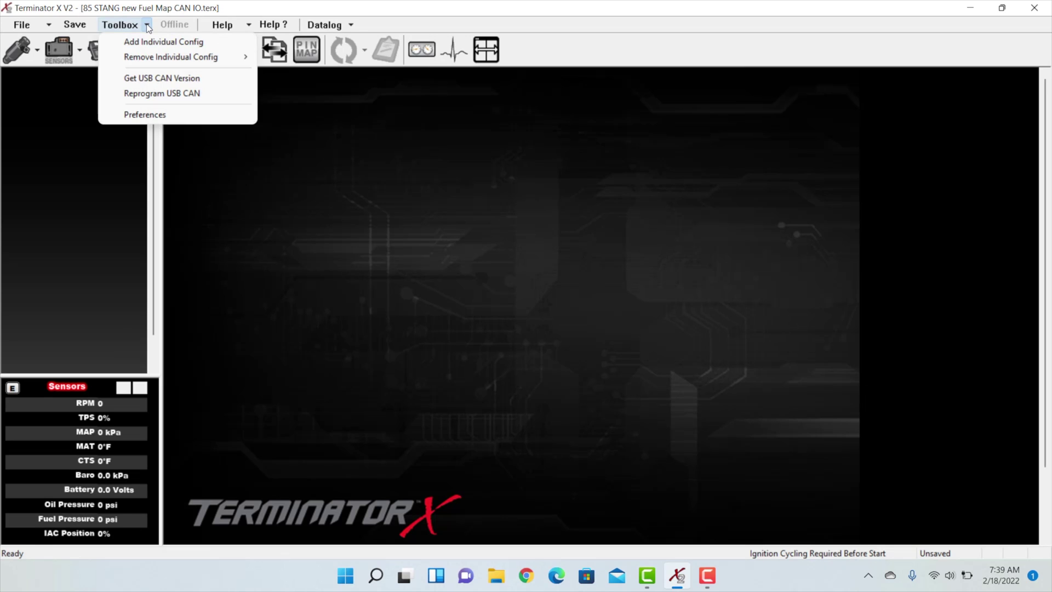
{"action": "left_click", "coordinate": [212, 43]}
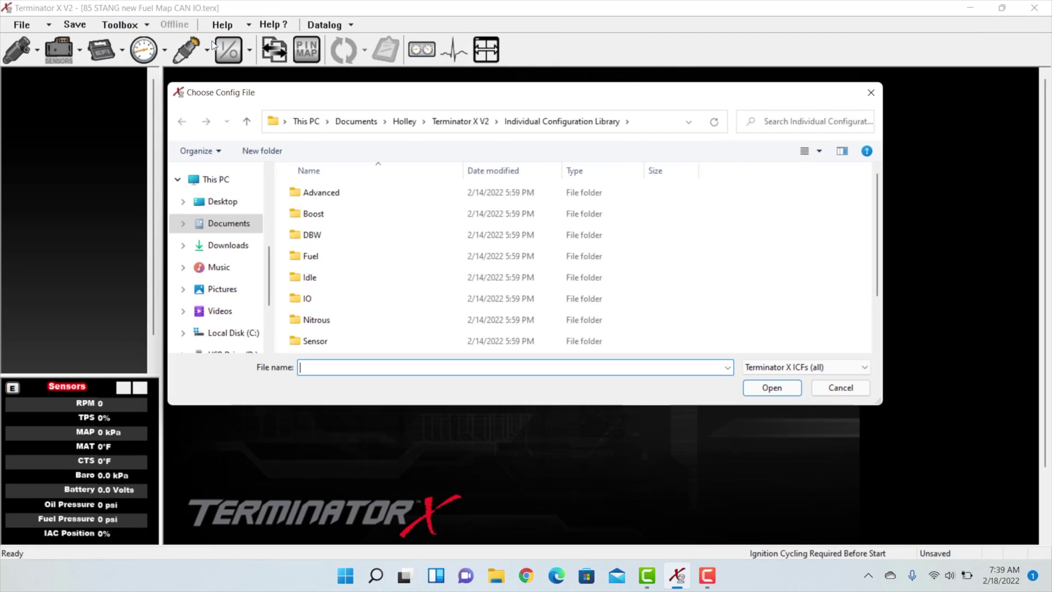
{"action": "double_click", "coordinate": [402, 299]}
{"action": "left_click", "coordinate": [408, 193]}
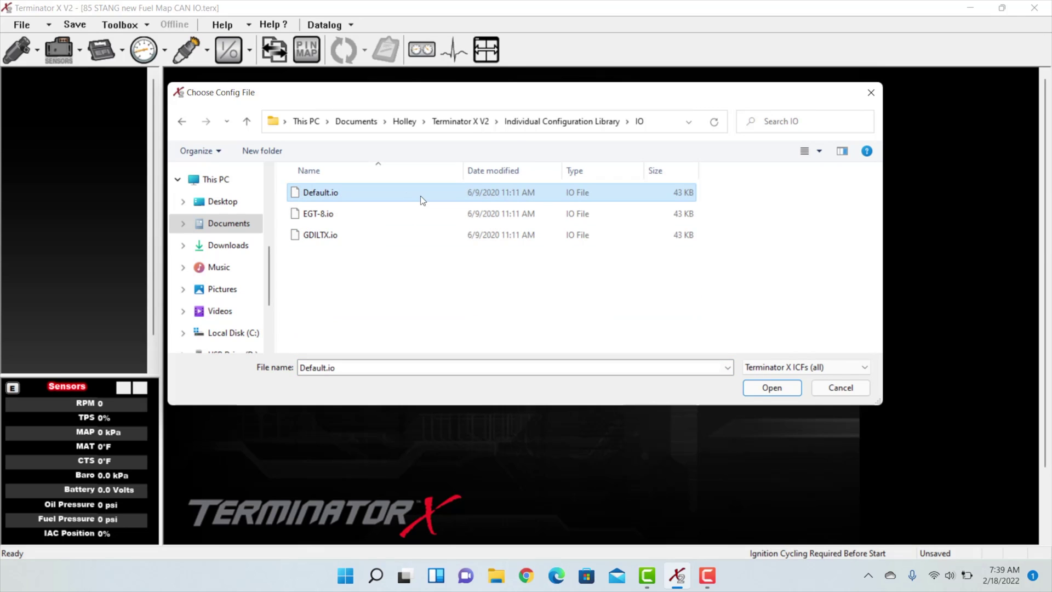
{"action": "left_click", "coordinate": [766, 391]}
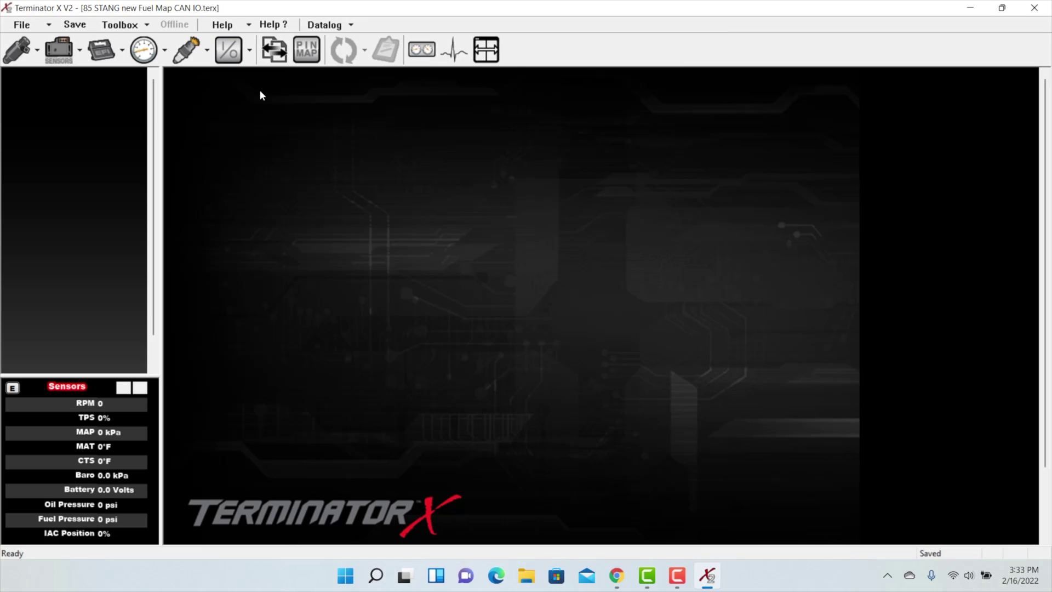
Step: Name inputs #2 to #7 Convertor Pressure, PreIntercoolerTemp, Trans Temp, EGT Sensor, Shock Travel and Driveshaft Speed
{"action": "left_click", "coordinate": [227, 50]}
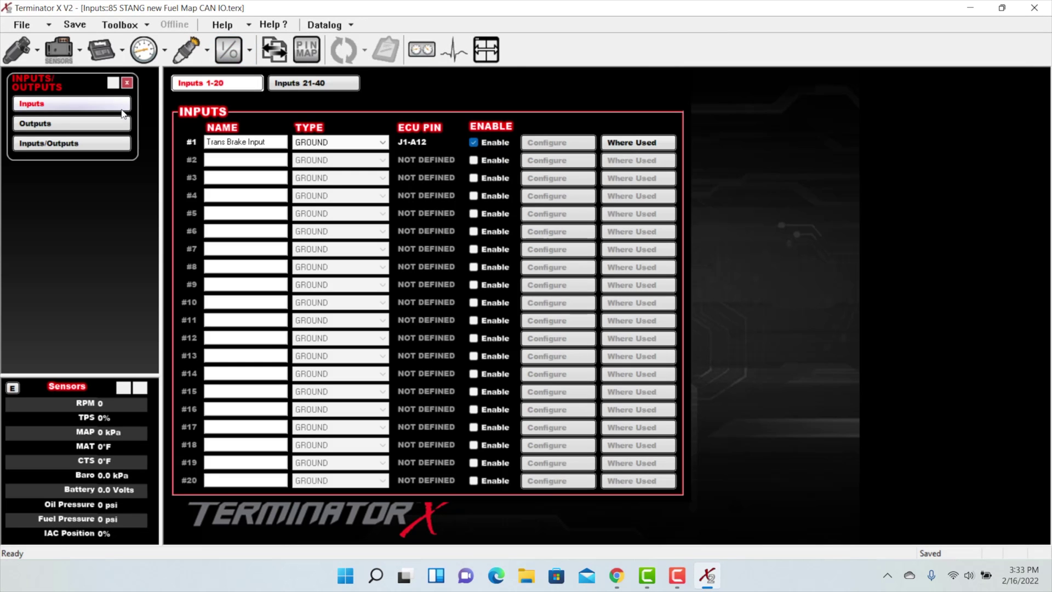
{"action": "left_click", "coordinate": [228, 158]}
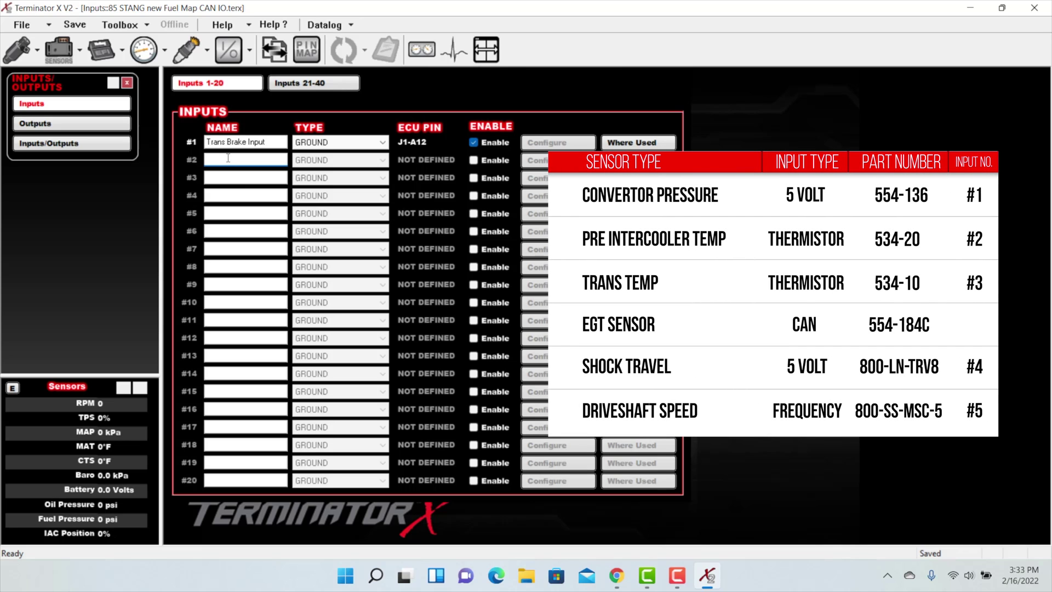
{"action": "type", "text": "Convertor Pressure"}
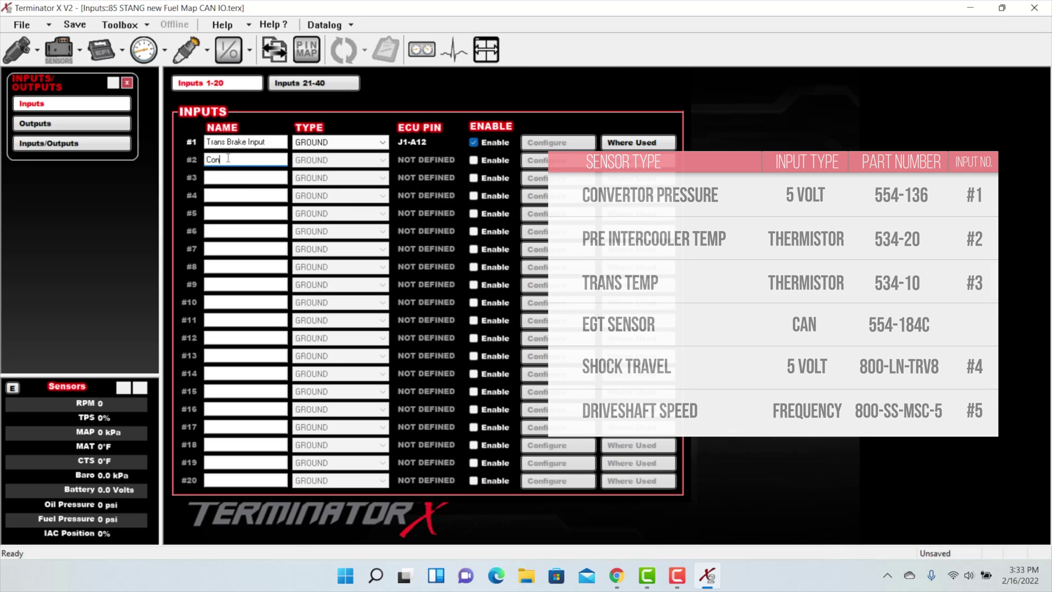
{"action": "left_click", "coordinate": [256, 176]}
{"action": "type", "text": "PreIntercoolerTemp"}
{"action": "left_click", "coordinate": [243, 195]}
{"action": "type", "text": "Trans Temp"}
{"action": "left_click", "coordinate": [230, 214]}
{"action": "type", "text": "EGT Sensor"}
{"action": "left_click", "coordinate": [231, 231]}
{"action": "type", "text": "Shock Travel"}
{"action": "left_click", "coordinate": [229, 249]}
{"action": "type", "text": "Driveshaft Speed"}
Step: Enable inputs #2 through #7
{"action": "left_click", "coordinate": [487, 161]}
{"action": "left_click", "coordinate": [488, 178]}
{"action": "left_click", "coordinate": [488, 195]}
{"action": "left_click", "coordinate": [489, 214]}
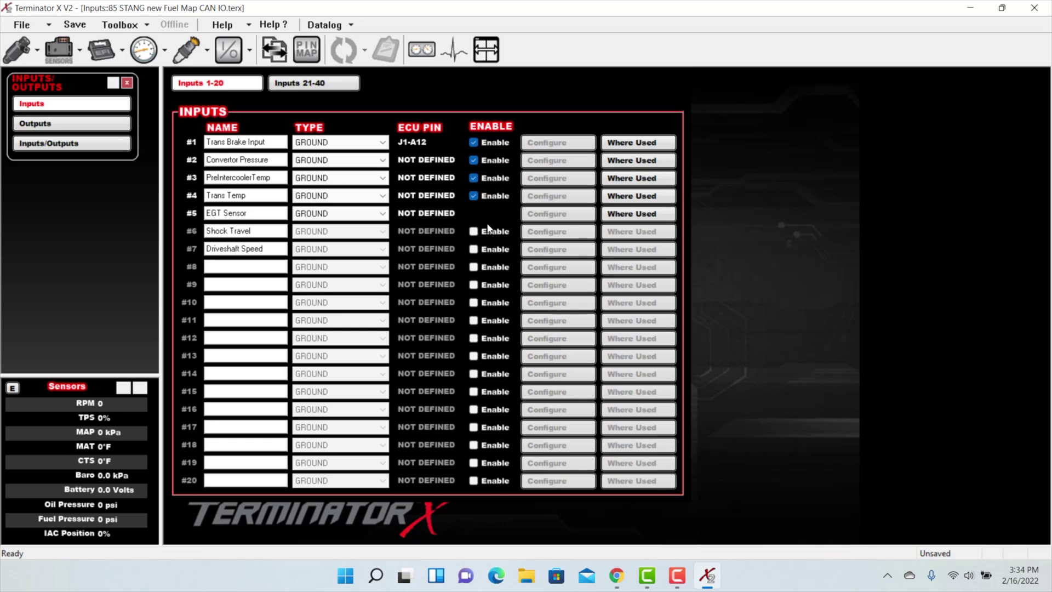
{"action": "left_click", "coordinate": [488, 231]}
{"action": "left_click", "coordinate": [487, 250]}
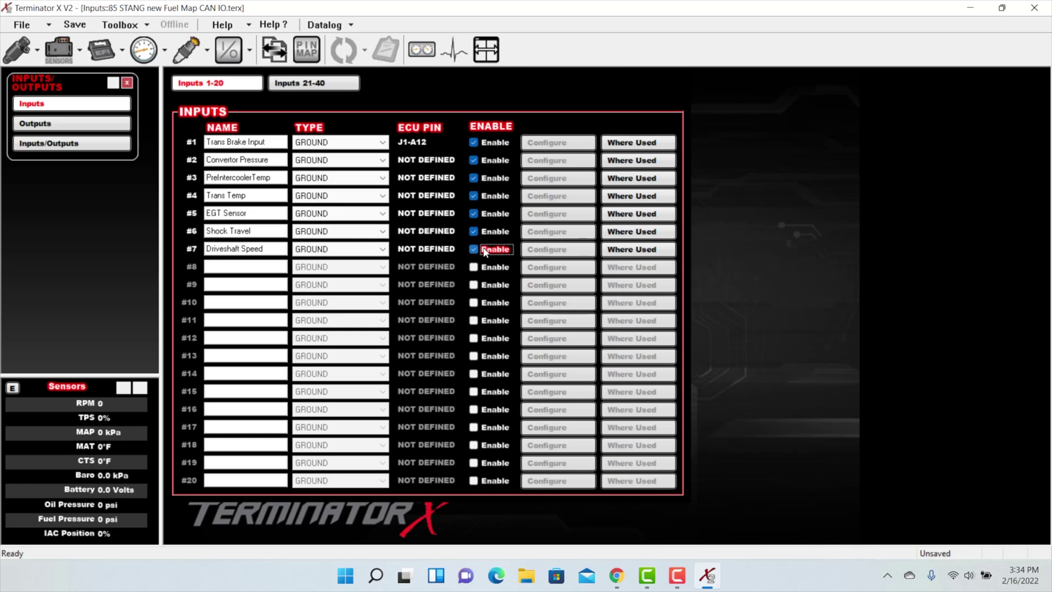
Step: Set the Convertor Pressure input type to CAN 5 VOLT and its sensor type to Holley 500psig SS (554-136)
{"action": "left_click", "coordinate": [370, 160]}
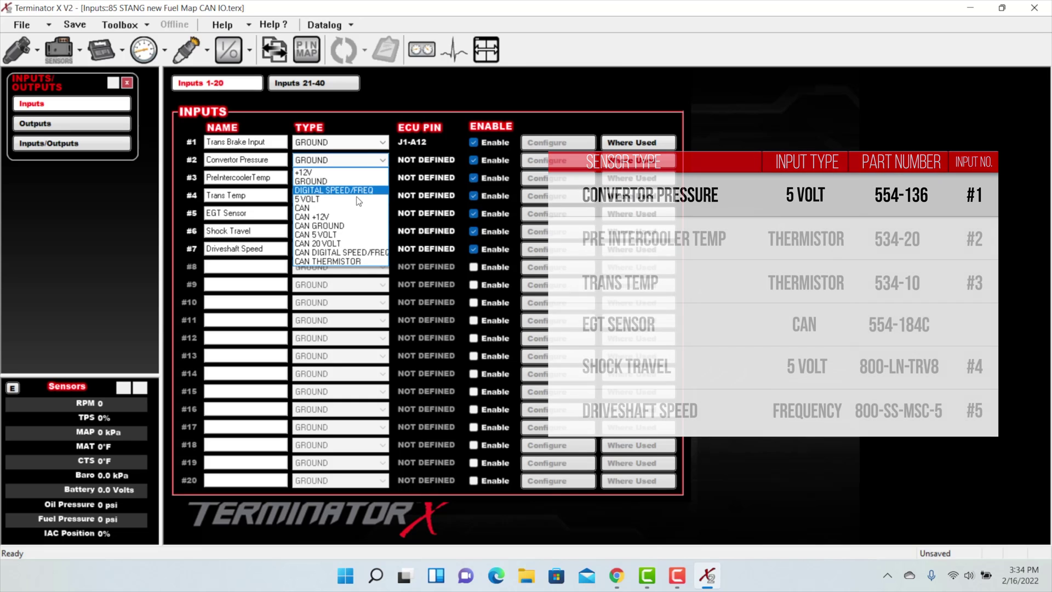
{"action": "left_click", "coordinate": [337, 236]}
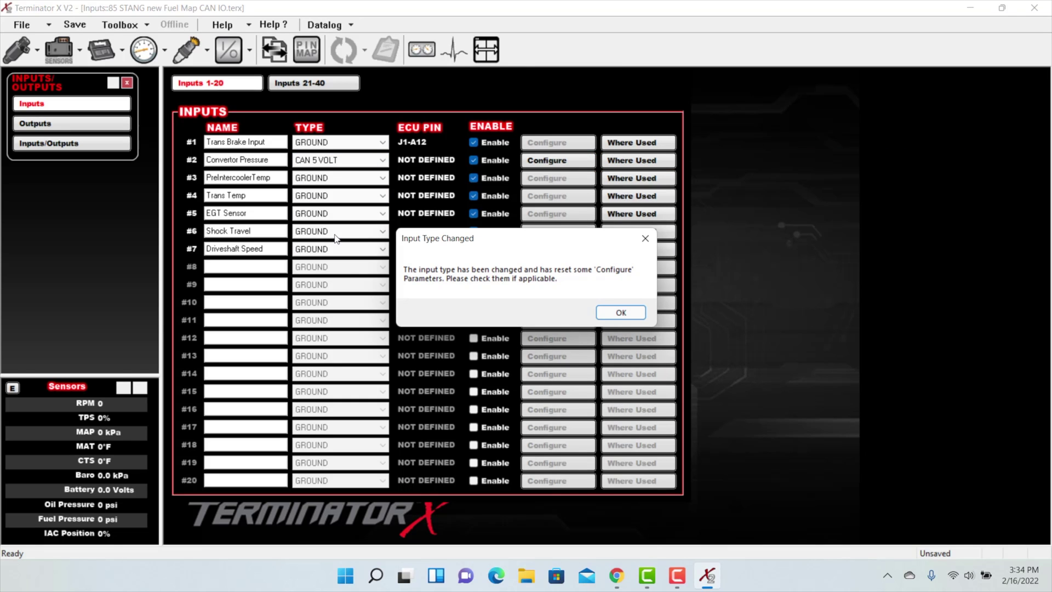
{"action": "left_click", "coordinate": [621, 313]}
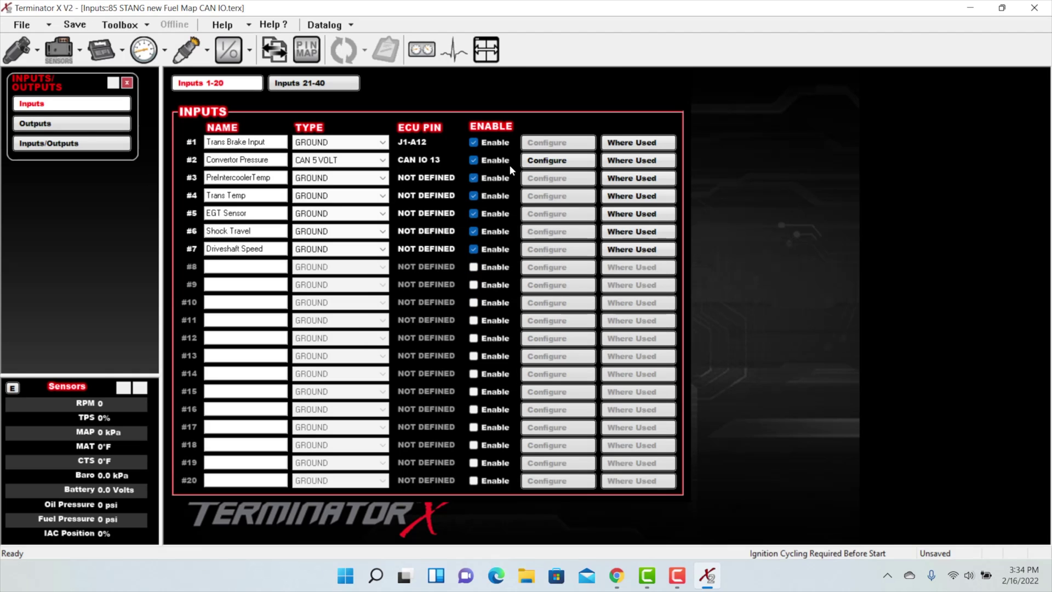
{"action": "left_click", "coordinate": [544, 161]}
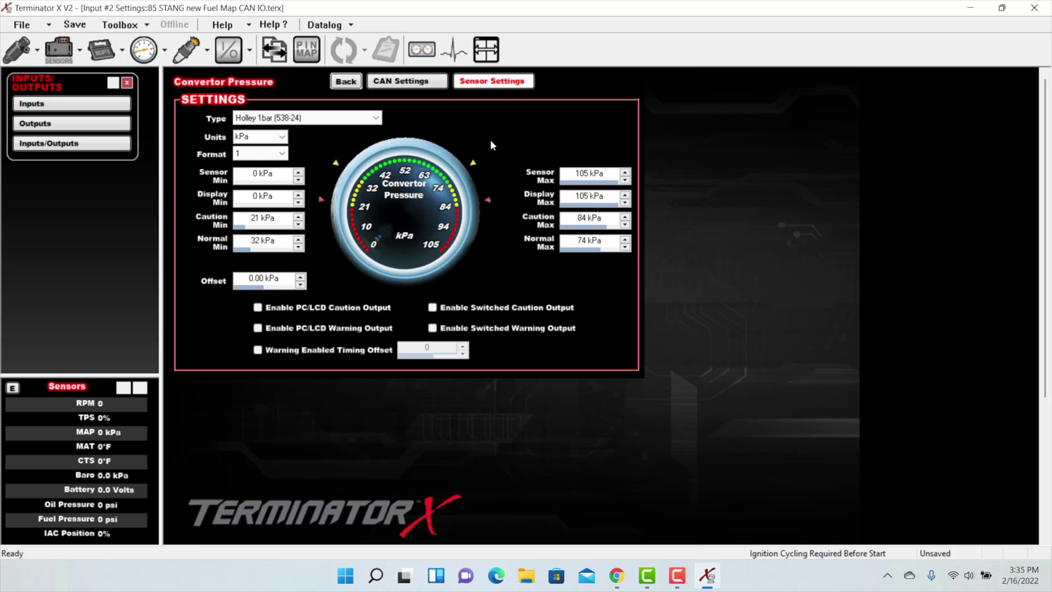
{"action": "left_click", "coordinate": [375, 118]}
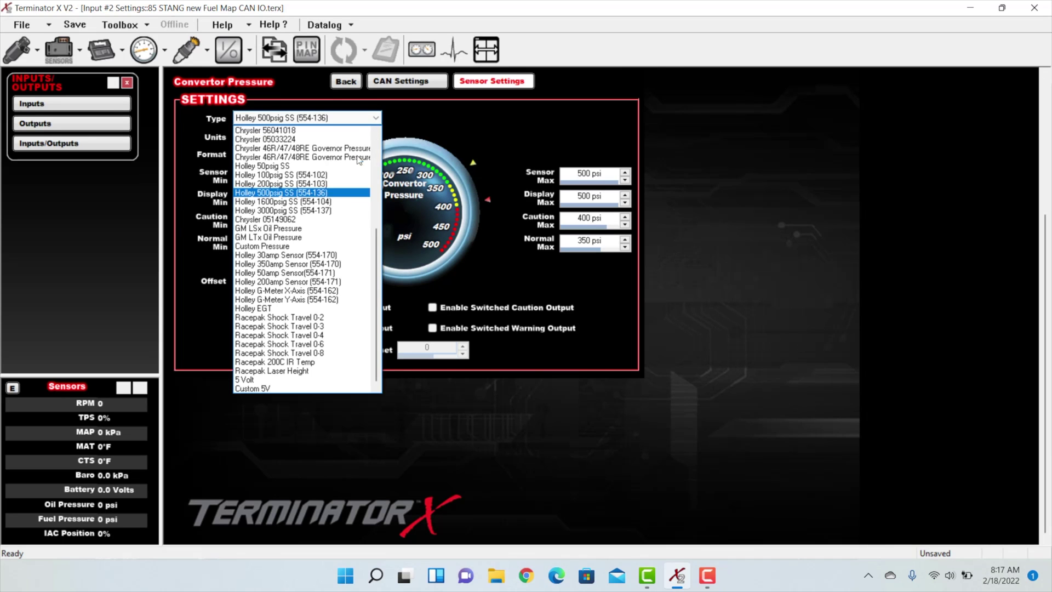
{"action": "left_click", "coordinate": [274, 391]}
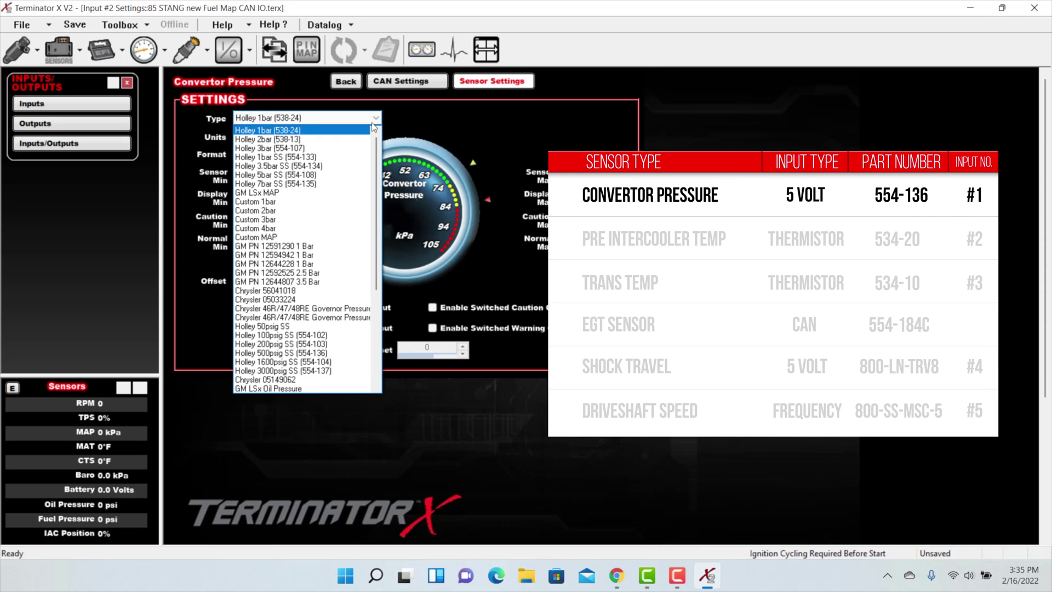
{"action": "left_click", "coordinate": [308, 353]}
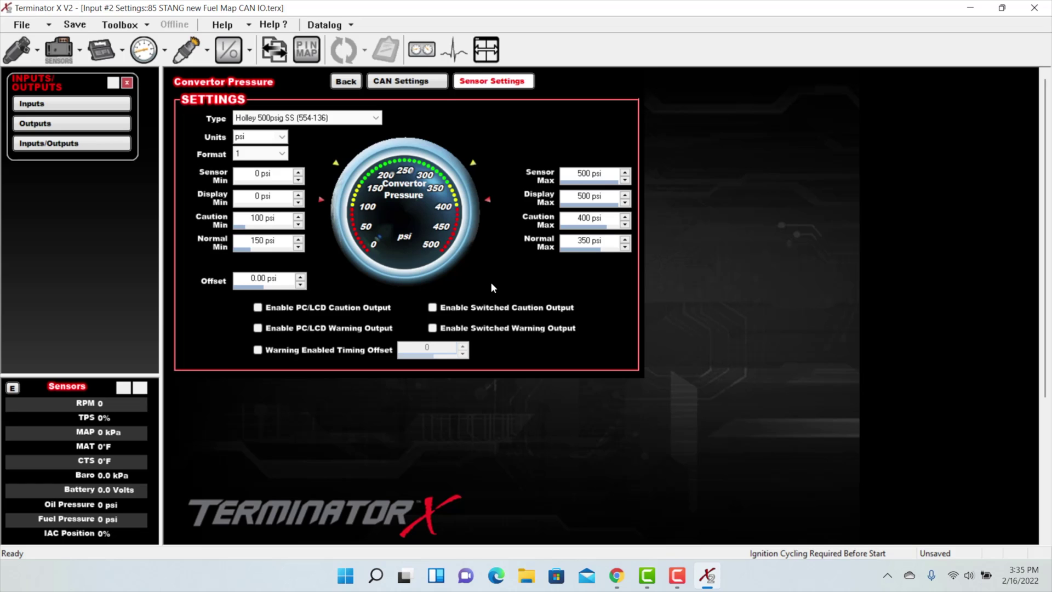
Step: Assign Convertor Pressure to the CAN I/O Module, channel Input #1, on CAN BUS 1
{"action": "left_click", "coordinate": [418, 84]}
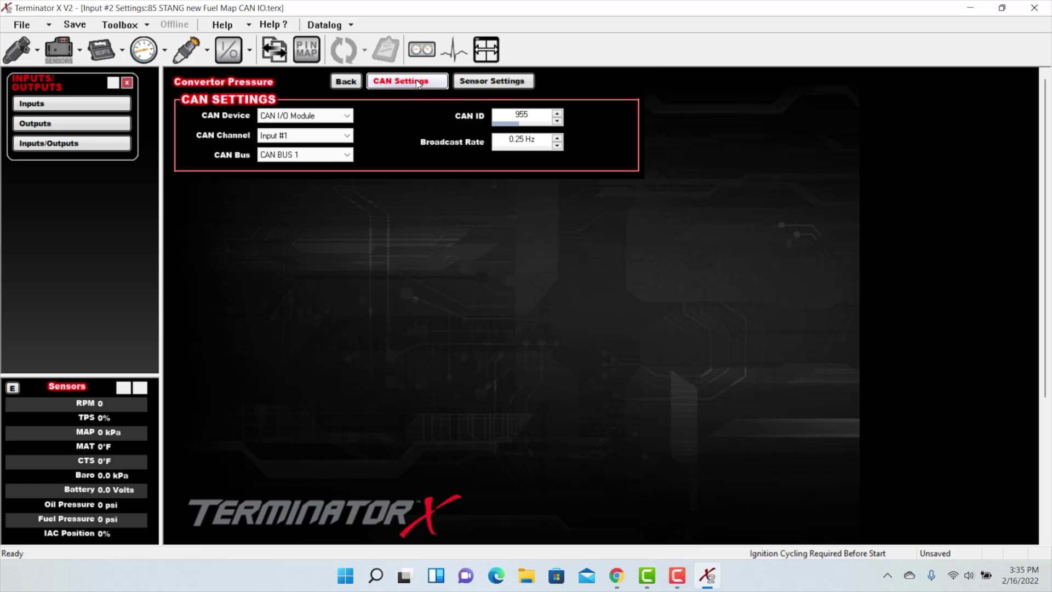
{"action": "left_click", "coordinate": [348, 117]}
{"action": "left_click", "coordinate": [340, 126]}
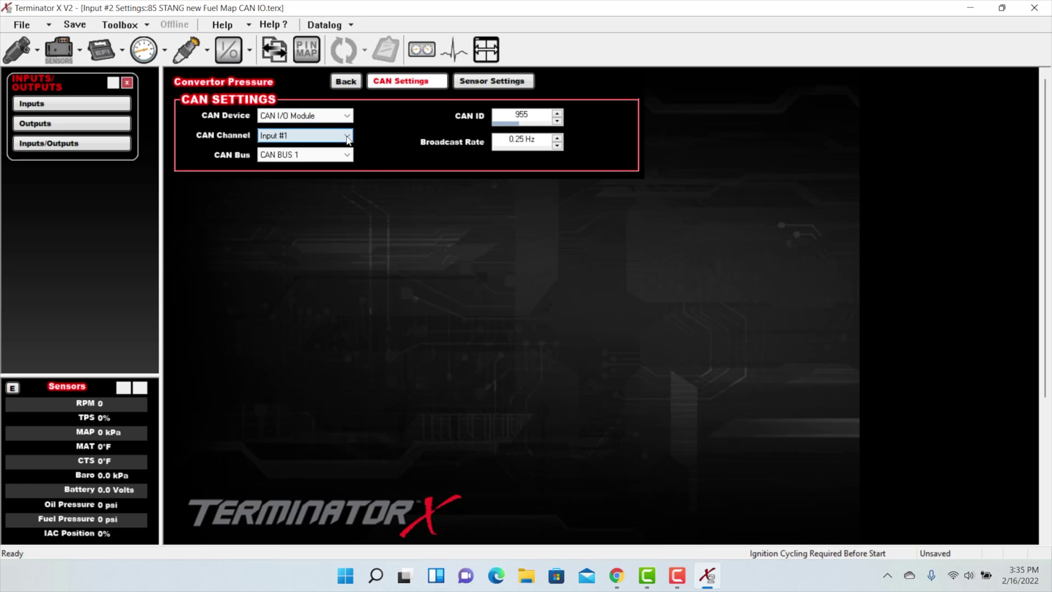
{"action": "left_click", "coordinate": [348, 139]}
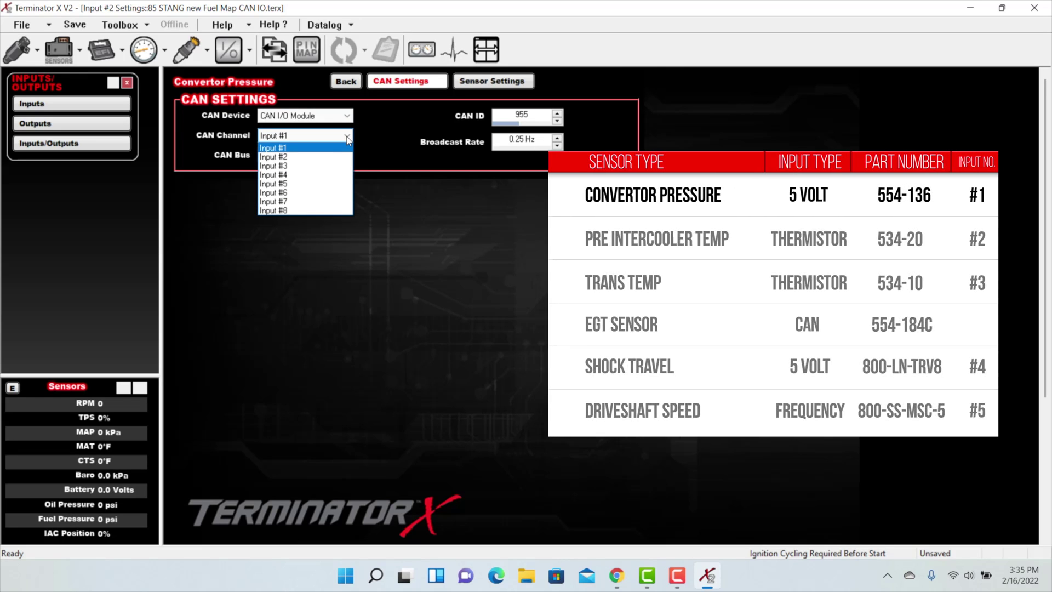
{"action": "left_click", "coordinate": [348, 139]}
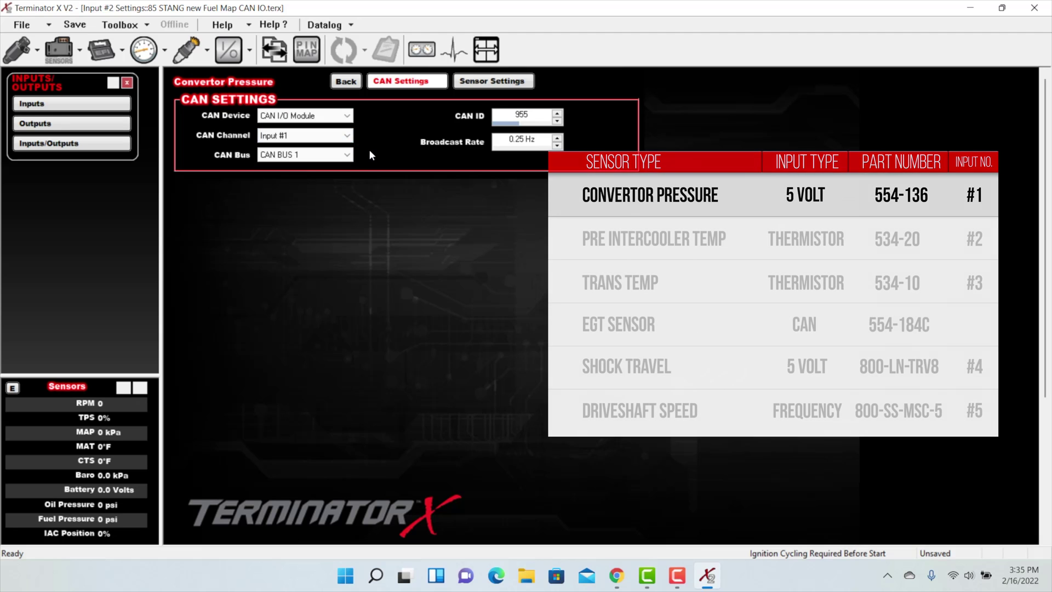
{"action": "left_click", "coordinate": [350, 156]}
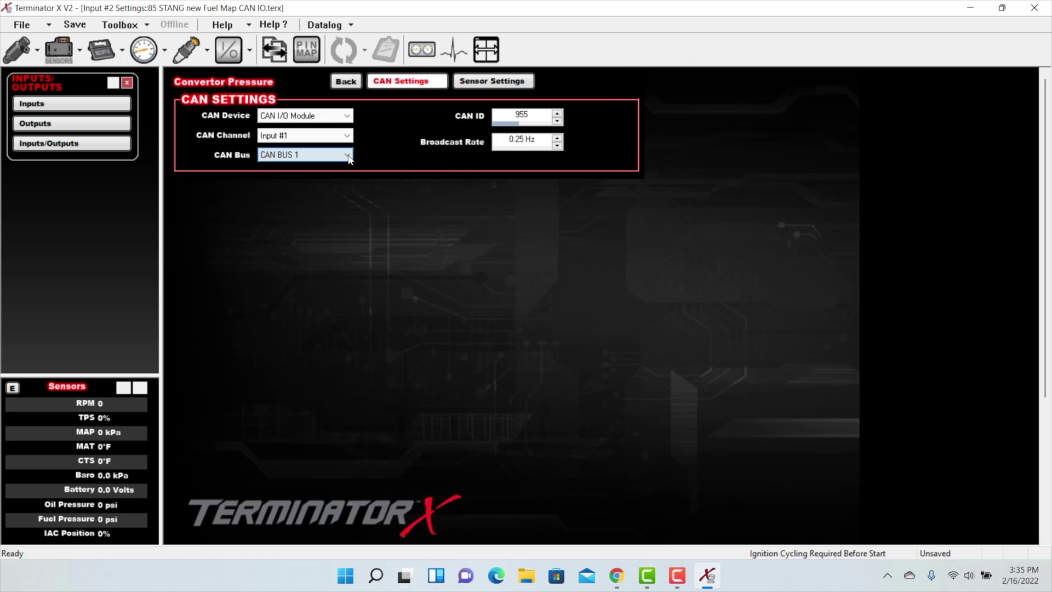
{"action": "left_click", "coordinate": [348, 157]}
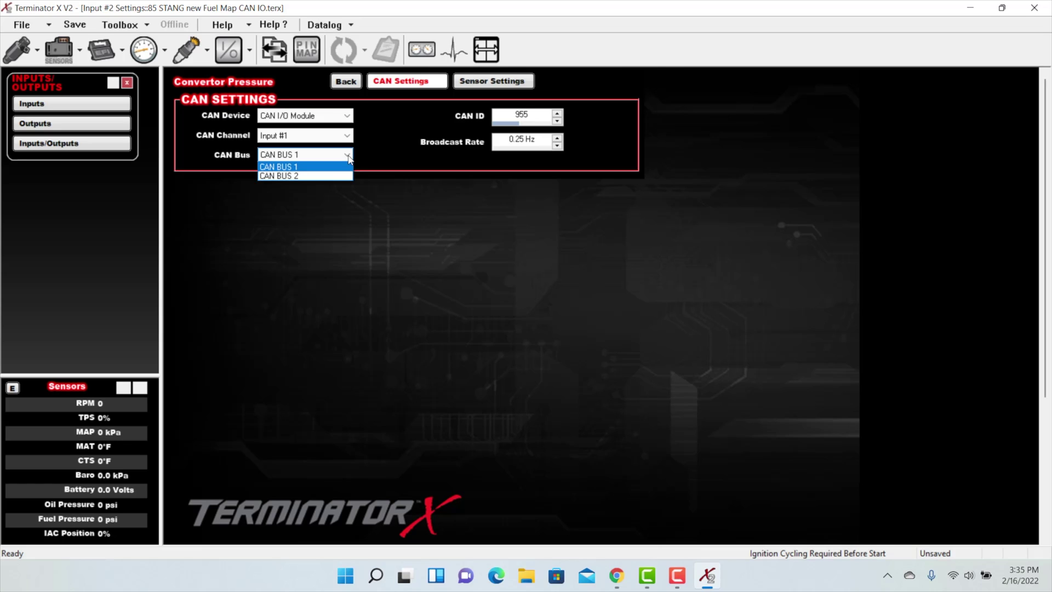
{"action": "left_click", "coordinate": [349, 159]}
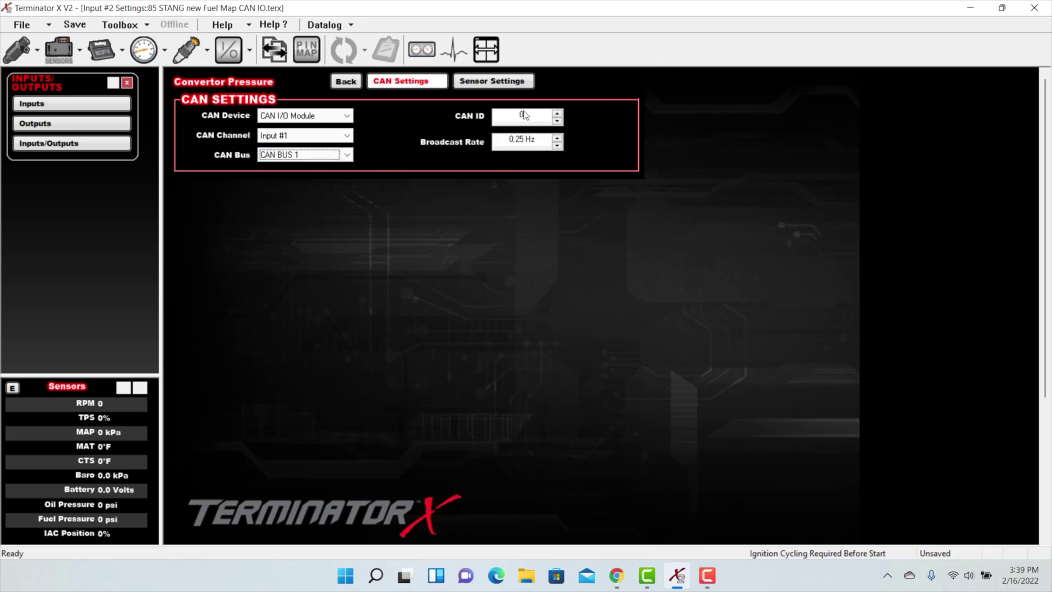
Step: Set the CAN ID for Convertor Pressure to 955 and return to the inputs list
{"action": "double_click", "coordinate": [513, 116]}
{"action": "type", "text": "955"}
{"action": "double_click", "coordinate": [513, 115]}
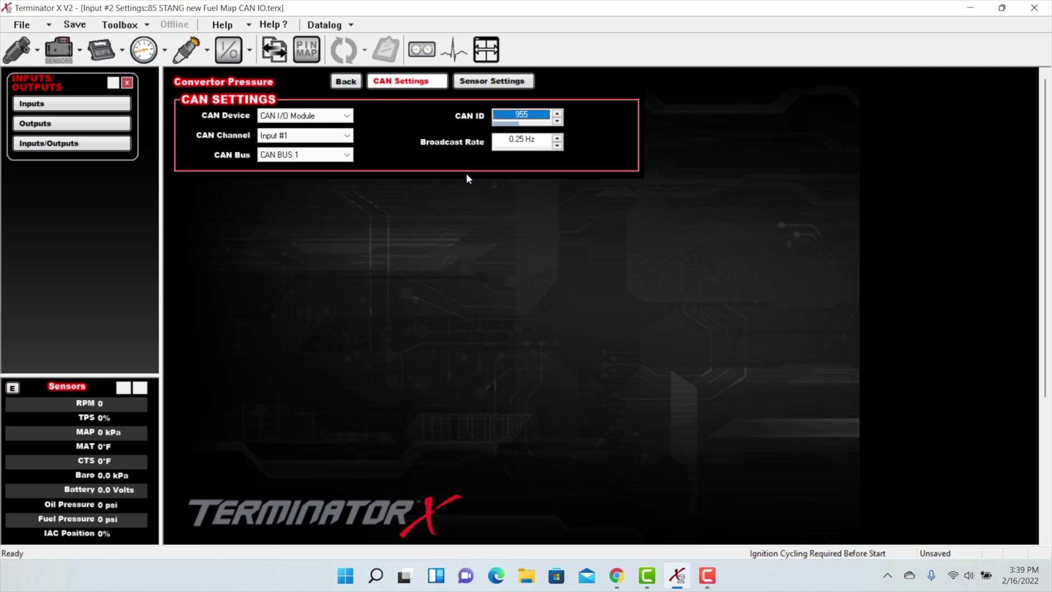
{"action": "left_click", "coordinate": [339, 82]}
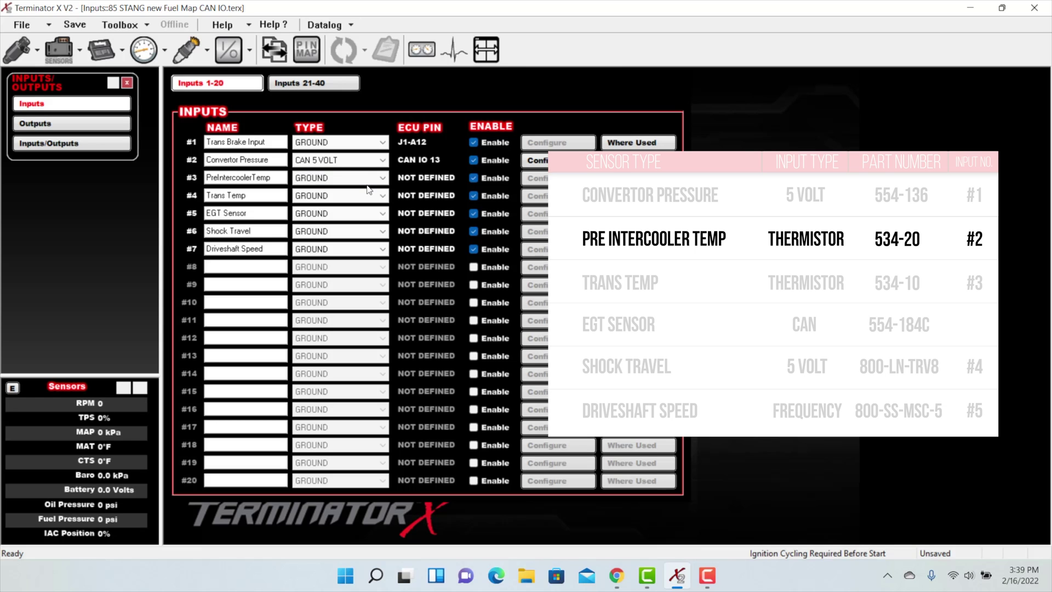
Step: Set the PreIntercoolerTemp input type to CAN THERMISTOR, using Holley MAT as its sensor type
{"action": "left_click", "coordinate": [371, 179]}
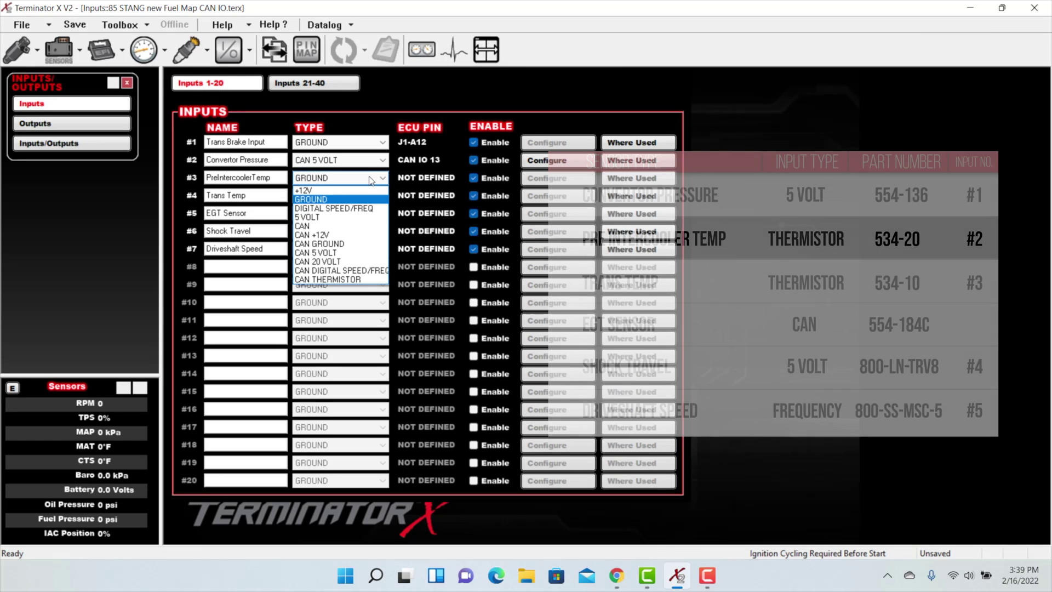
{"action": "left_click", "coordinate": [329, 279]}
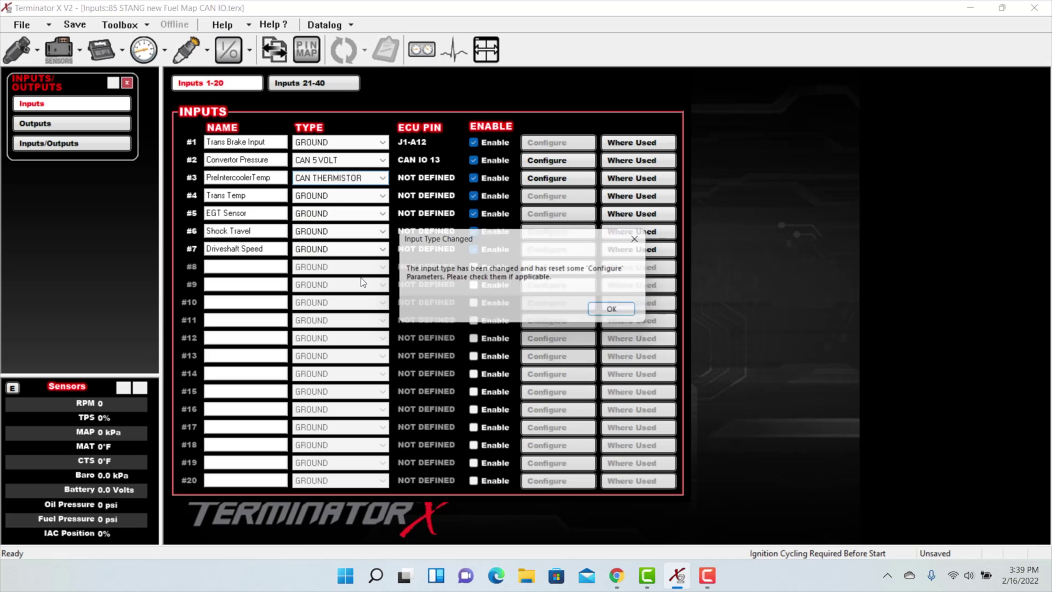
{"action": "left_click", "coordinate": [618, 312]}
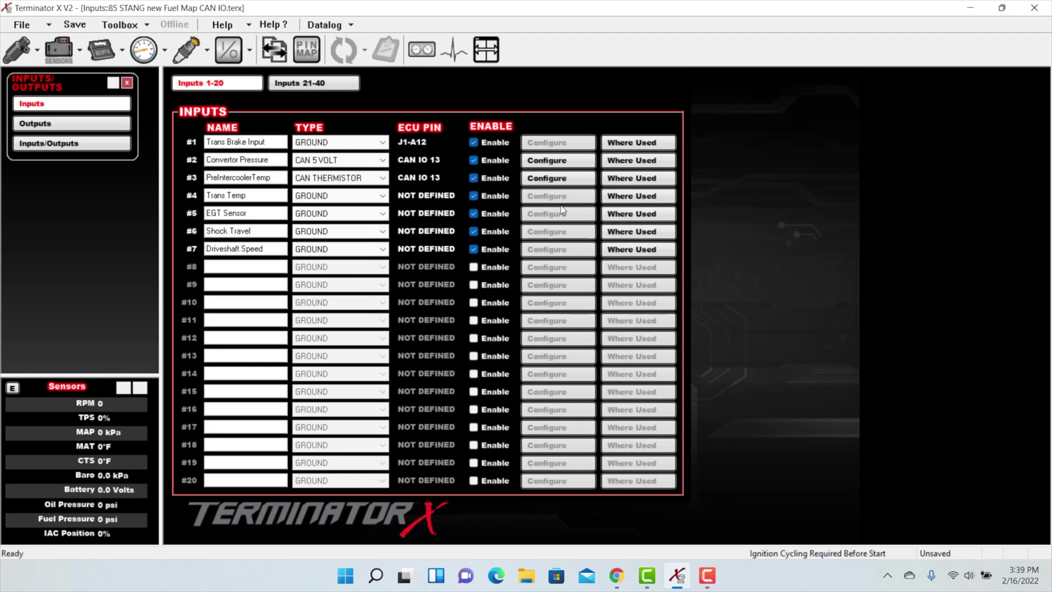
{"action": "left_click", "coordinate": [558, 179]}
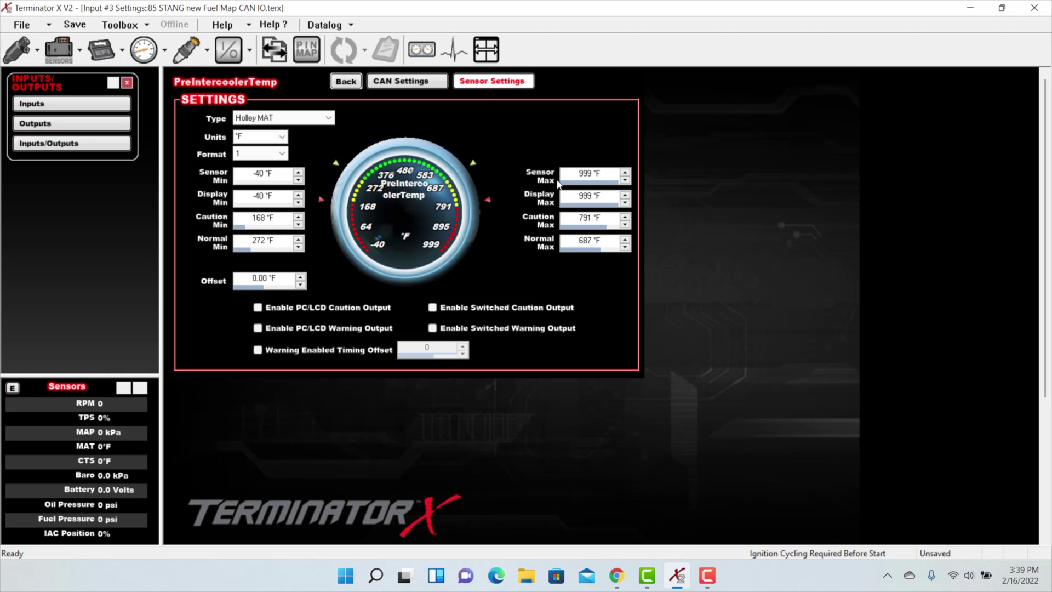
{"action": "left_click", "coordinate": [324, 119]}
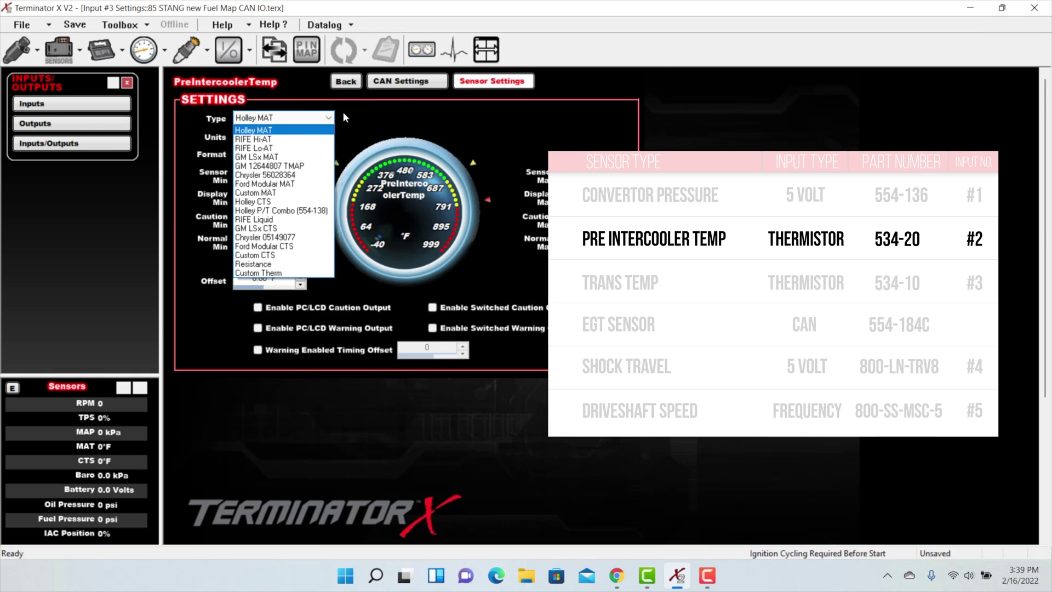
{"action": "left_click", "coordinate": [405, 112]}
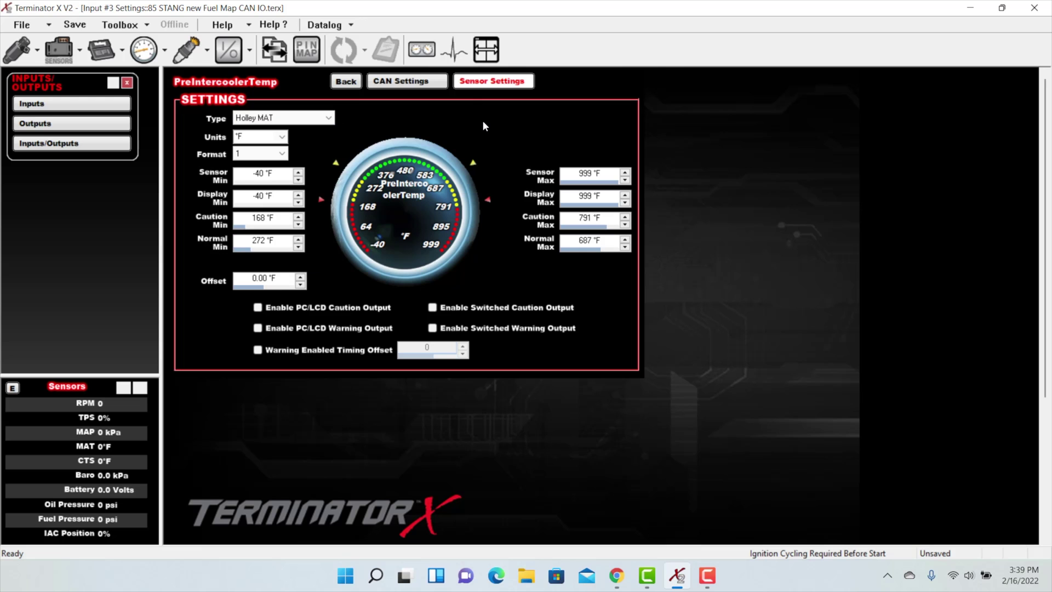
Step: Set the CAN channel for PreIntercoolerTemp to Input #2
{"action": "left_click", "coordinate": [422, 81]}
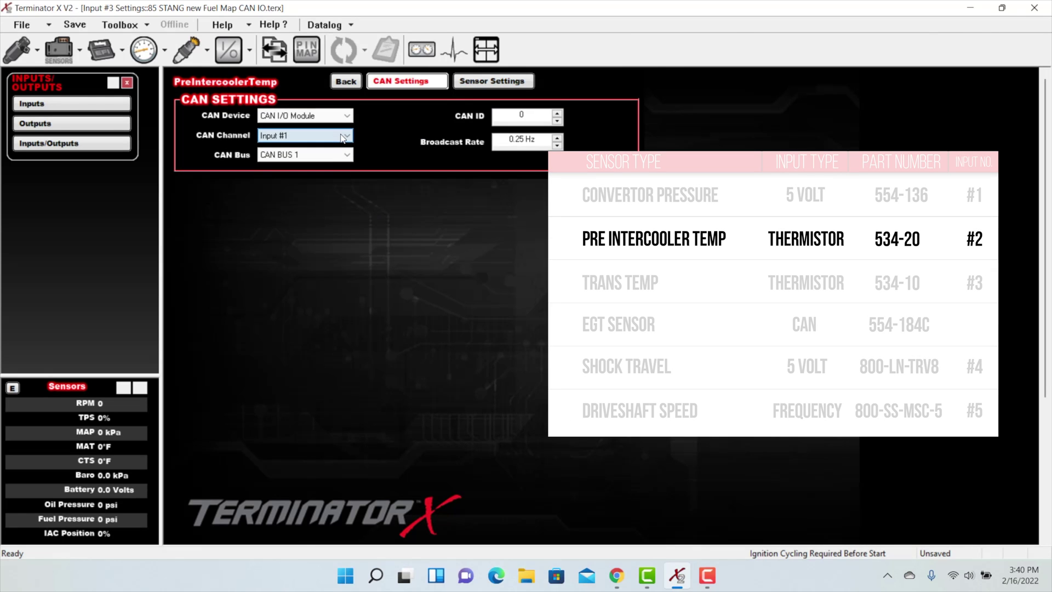
{"action": "left_click", "coordinate": [344, 136]}
{"action": "left_click", "coordinate": [332, 156]}
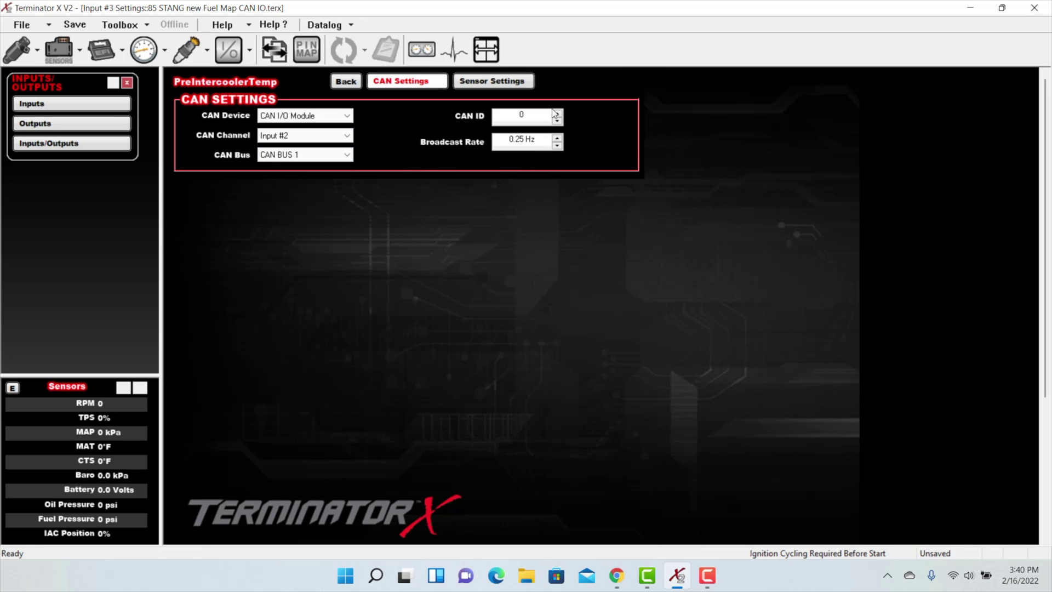
Step: Set the CAN ID for PreIntercoolerTemp to 955 and return to the inputs list
{"action": "double_click", "coordinate": [539, 116]}
{"action": "type", "text": "955"}
{"action": "left_click", "coordinate": [346, 81]}
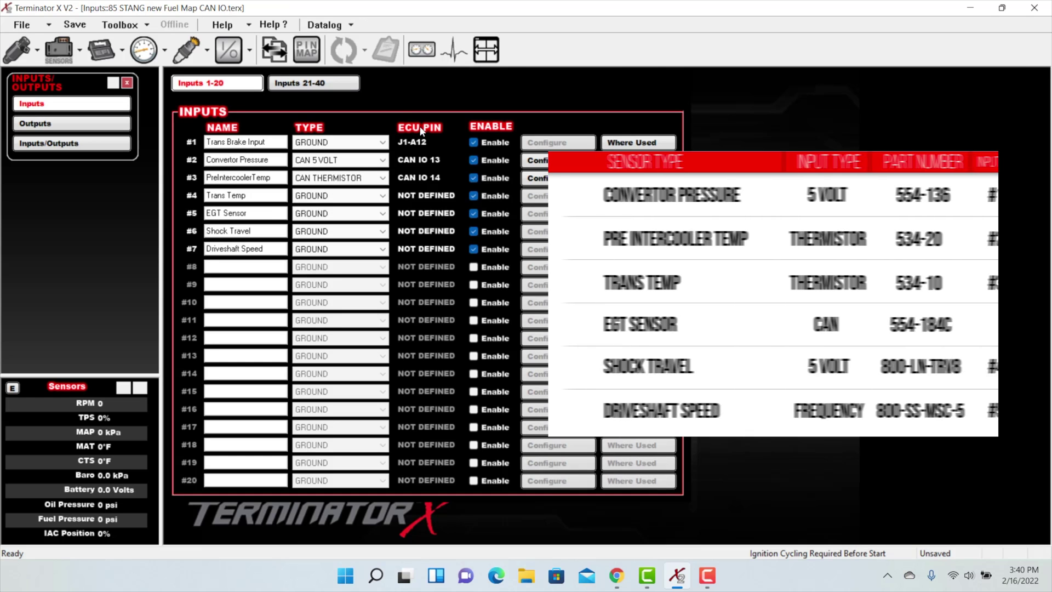
Step: Set the Trans Temp input type to CAN THERMISTOR, using Holley CTS as its sensor type
{"action": "left_click", "coordinate": [383, 195]}
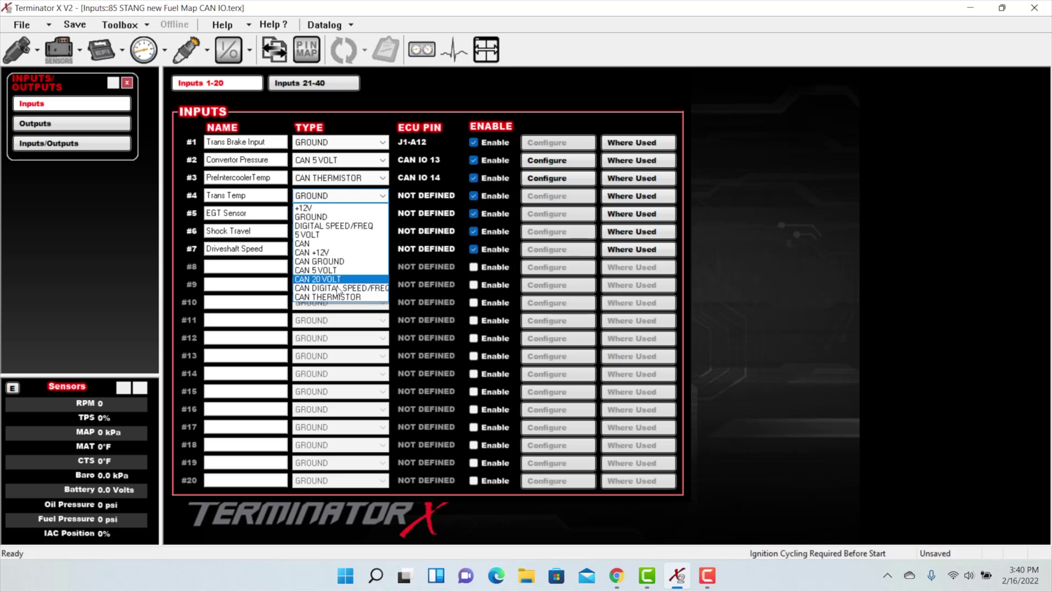
{"action": "left_click", "coordinate": [340, 299]}
{"action": "left_click", "coordinate": [611, 310]}
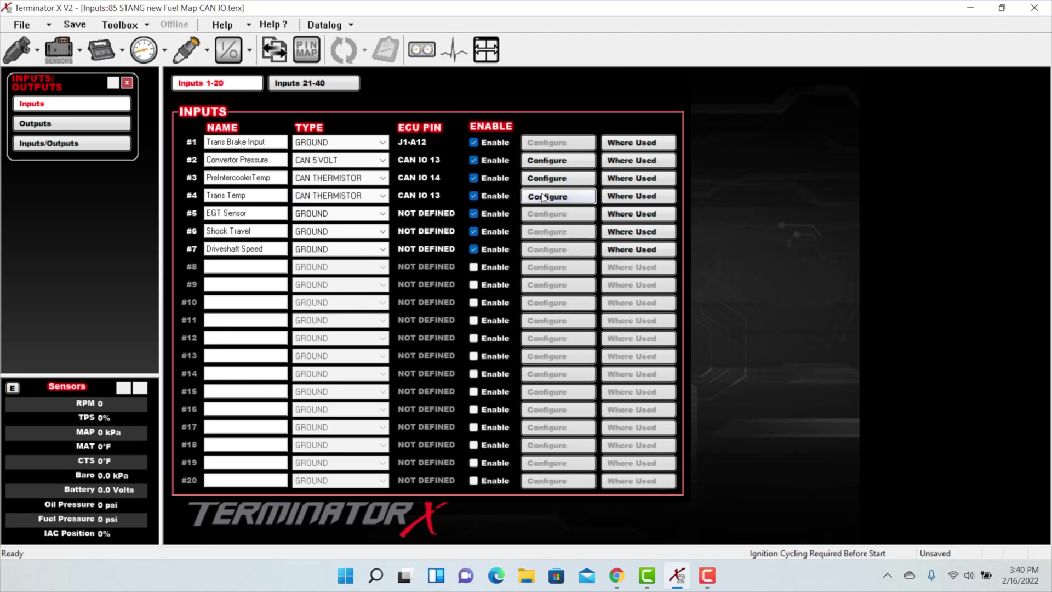
{"action": "left_click", "coordinate": [542, 196]}
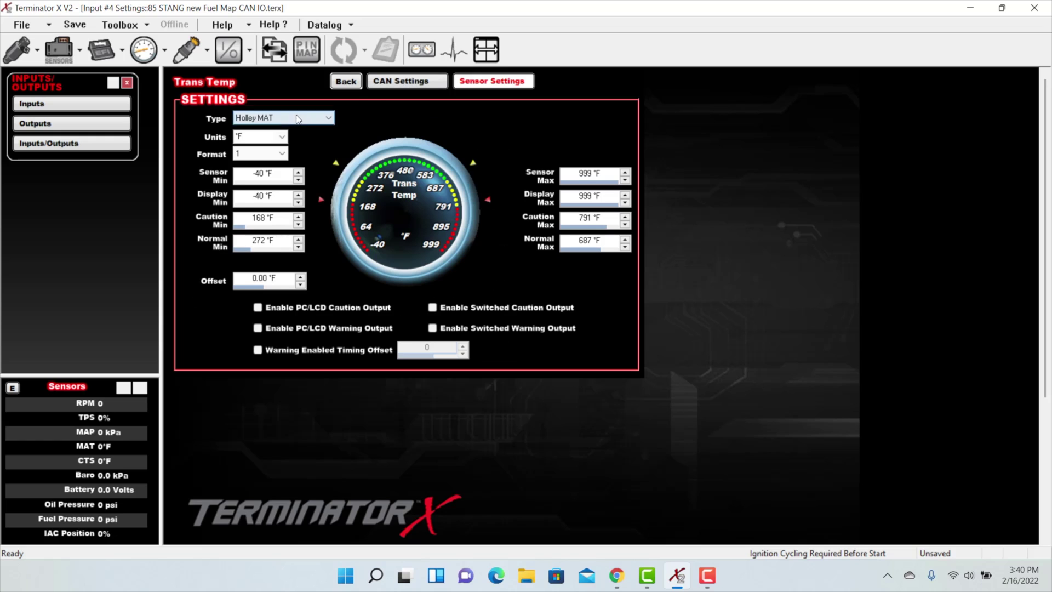
{"action": "left_click", "coordinate": [299, 119]}
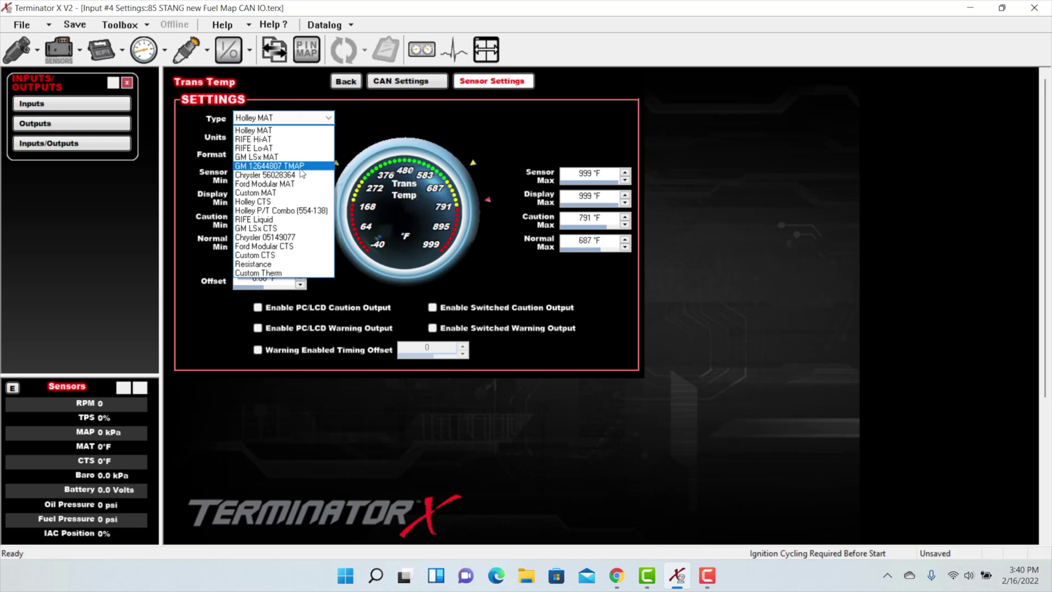
{"action": "left_click", "coordinate": [299, 202]}
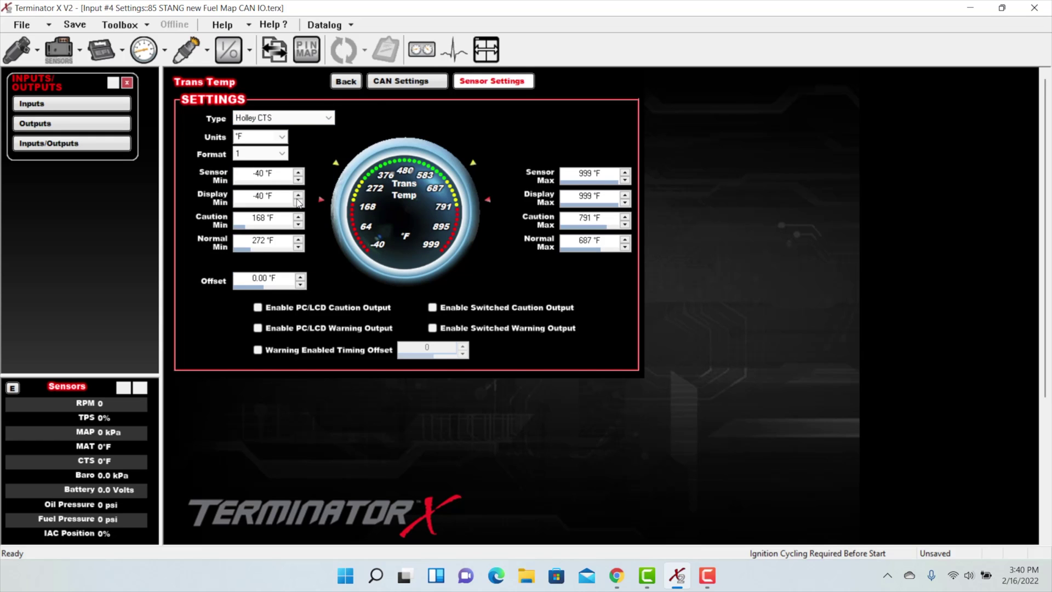
Step: Assign Trans Temp to CAN channel Input #3 with CAN ID 955, and return to the inputs list
{"action": "left_click", "coordinate": [412, 81]}
{"action": "left_click", "coordinate": [339, 138]}
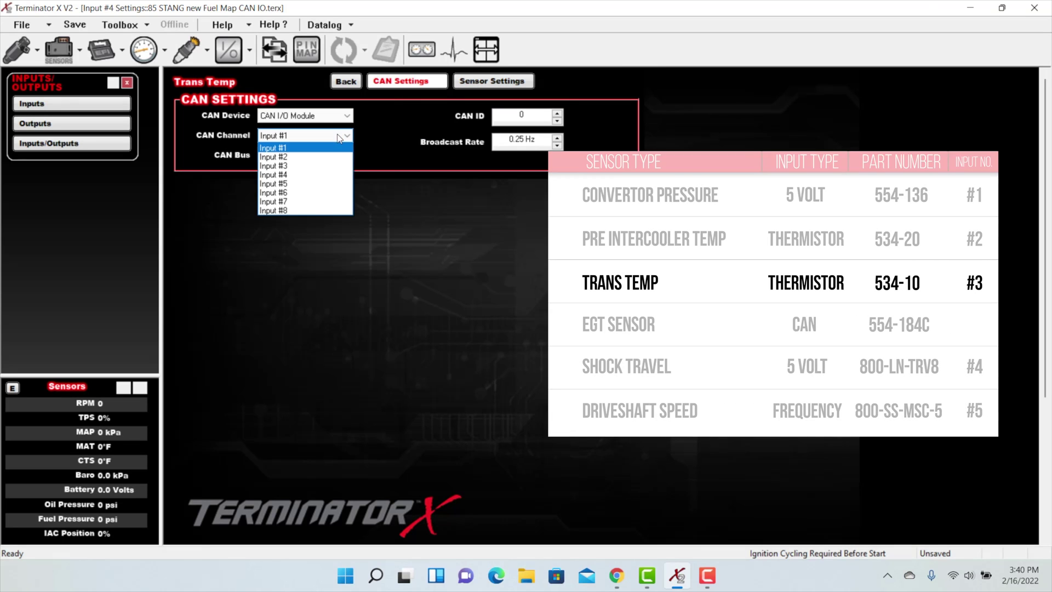
{"action": "left_click", "coordinate": [325, 167]}
{"action": "double_click", "coordinate": [497, 113]}
{"action": "type", "text": "955"}
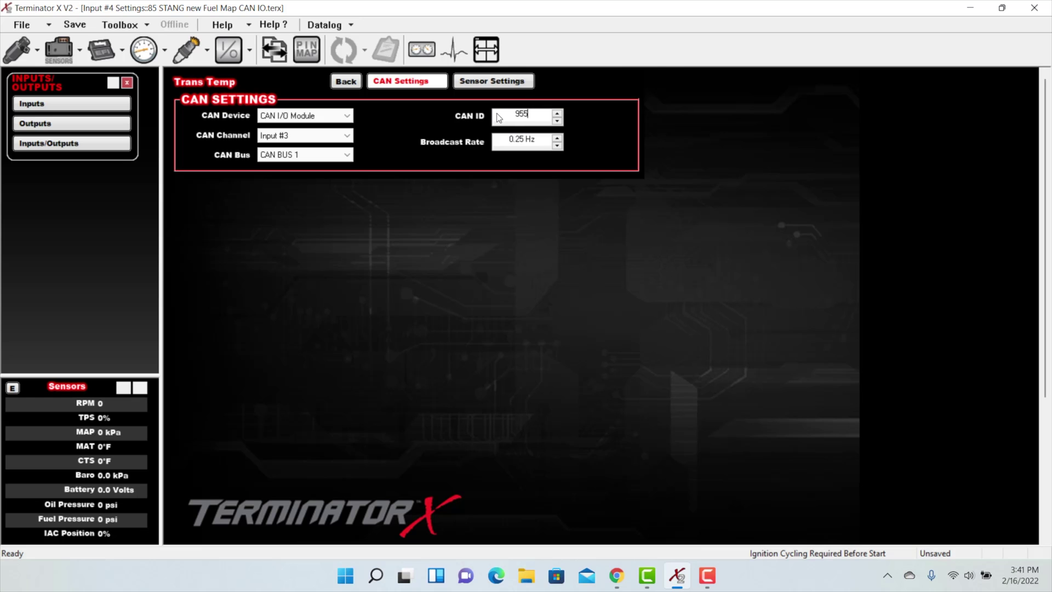
{"action": "double_click", "coordinate": [496, 113]}
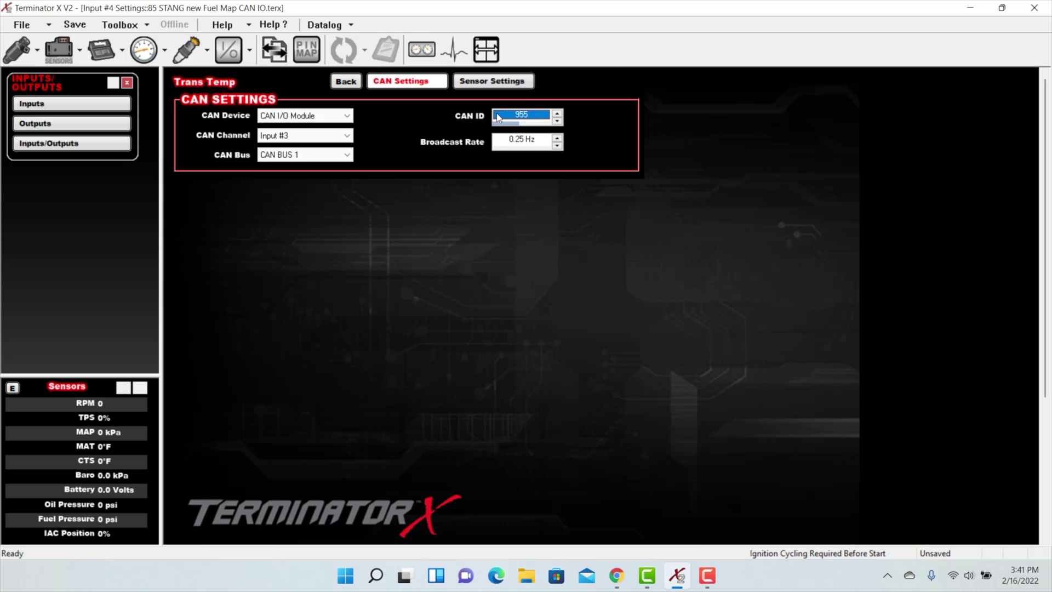
{"action": "left_click", "coordinate": [345, 81]}
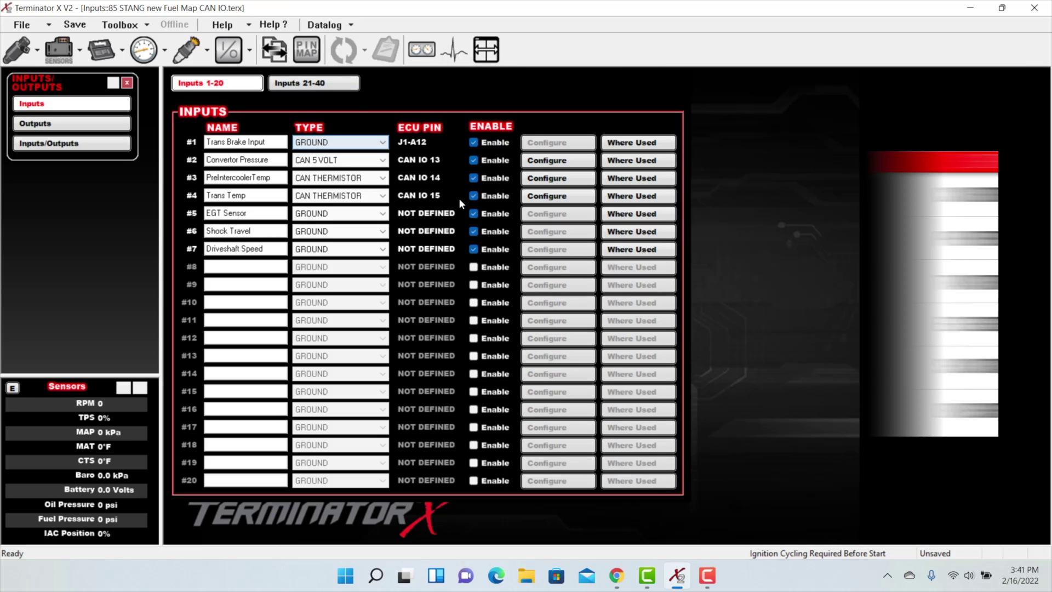
Step: Set the EGT Sensor input type to CAN, using Holley EGT as its sensor type
{"action": "left_click", "coordinate": [340, 213]}
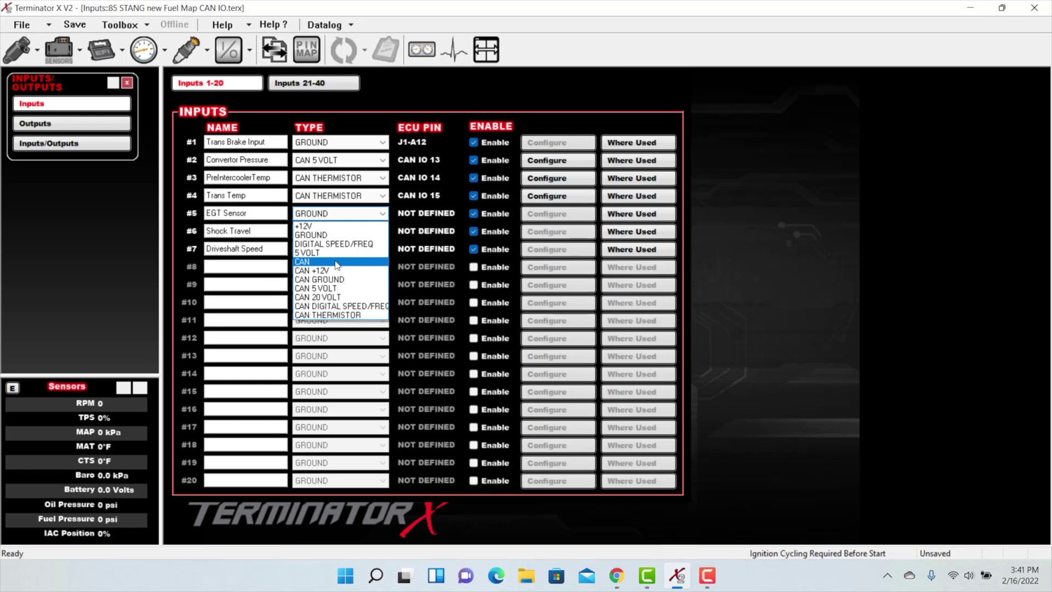
{"action": "left_click", "coordinate": [335, 261]}
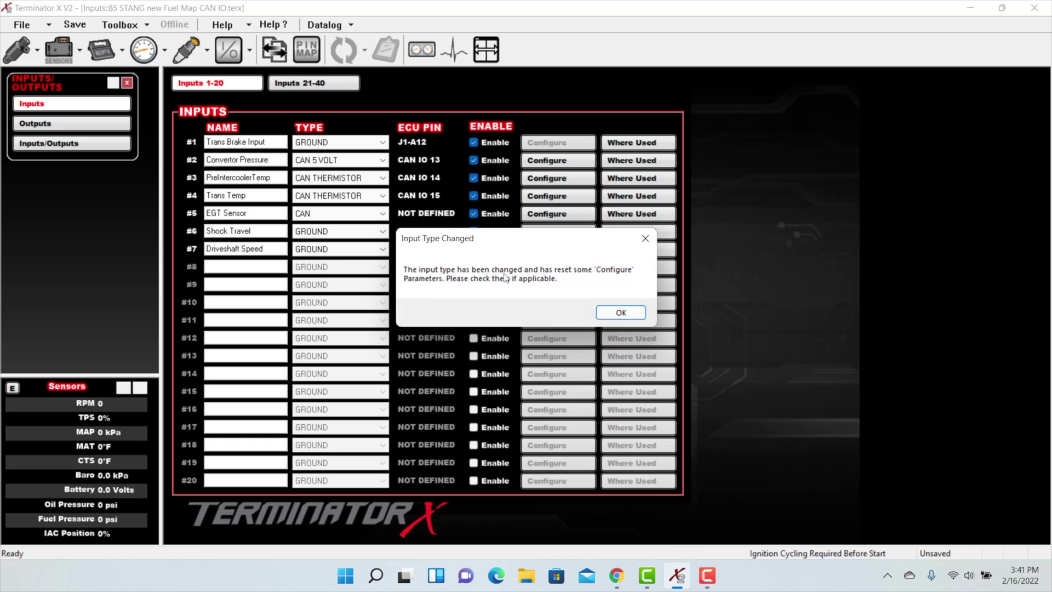
{"action": "left_click", "coordinate": [616, 312]}
{"action": "left_click", "coordinate": [550, 215]}
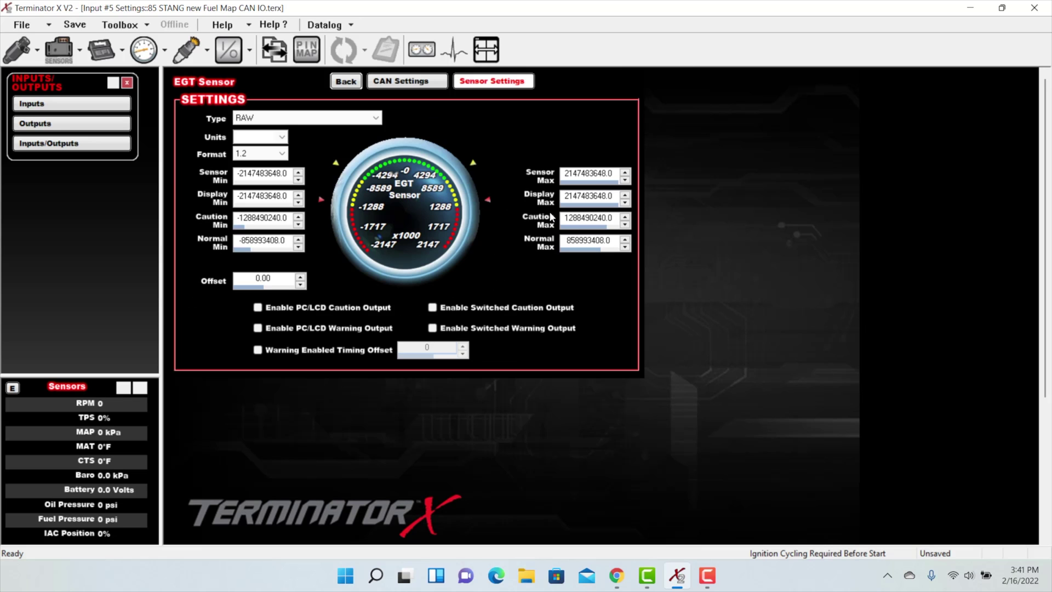
{"action": "left_click", "coordinate": [352, 117]}
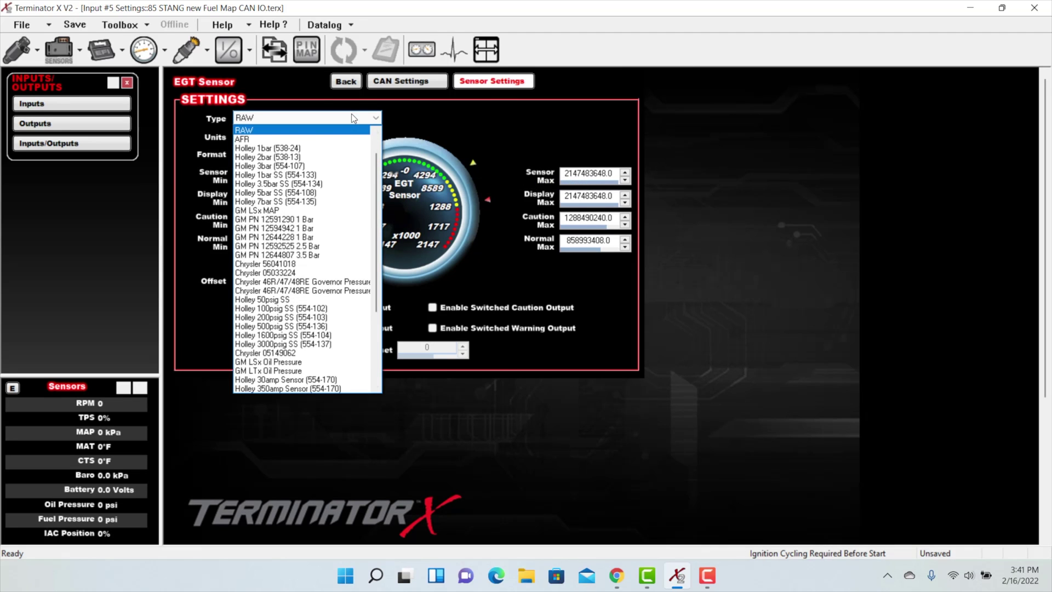
{"action": "scroll", "coordinate": [302, 253], "scroll_direction": "down", "scroll_amount": 5}
{"action": "left_click", "coordinate": [274, 307]}
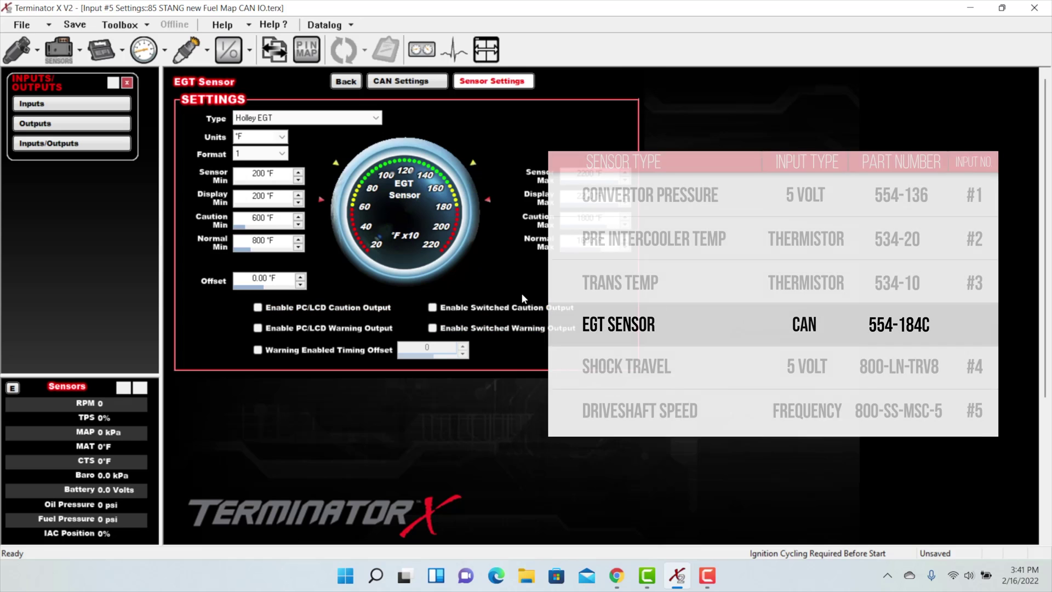
Step: Assign EGT Sensor to the EGT 1 Ch CAN device on Channel A with CAN ID 78, and return to the inputs list
{"action": "left_click", "coordinate": [406, 81]}
{"action": "left_click", "coordinate": [350, 115]}
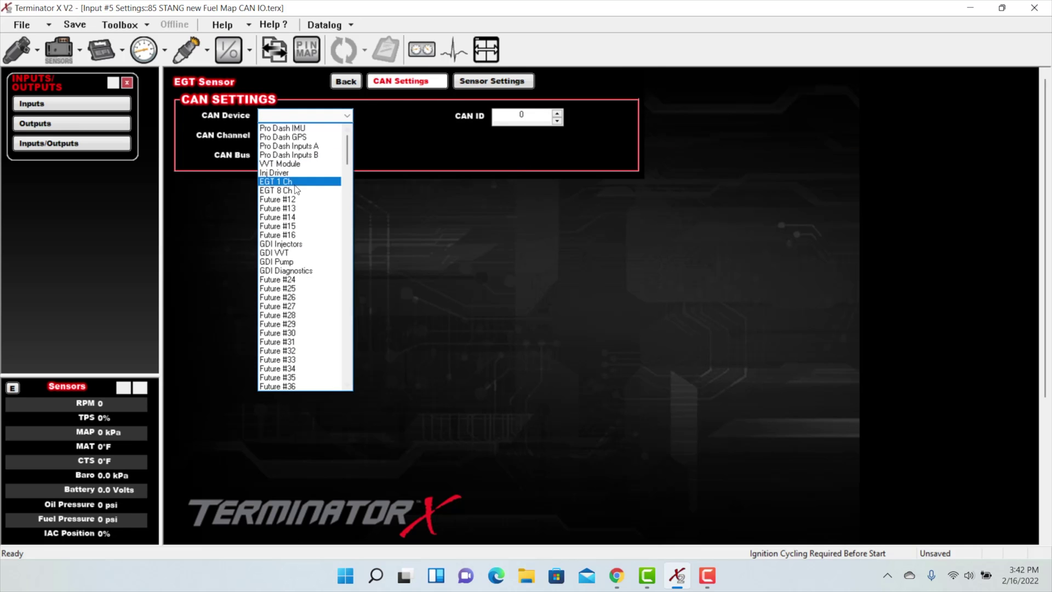
{"action": "left_click", "coordinate": [294, 182]}
{"action": "left_click", "coordinate": [329, 136]}
{"action": "left_click", "coordinate": [337, 146]}
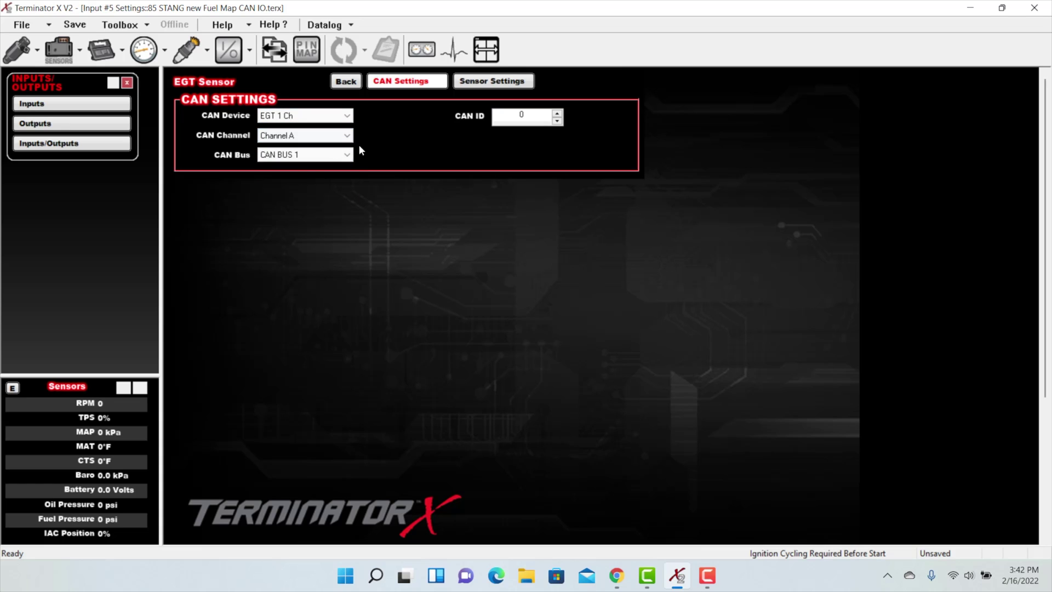
{"action": "left_click", "coordinate": [536, 114]}
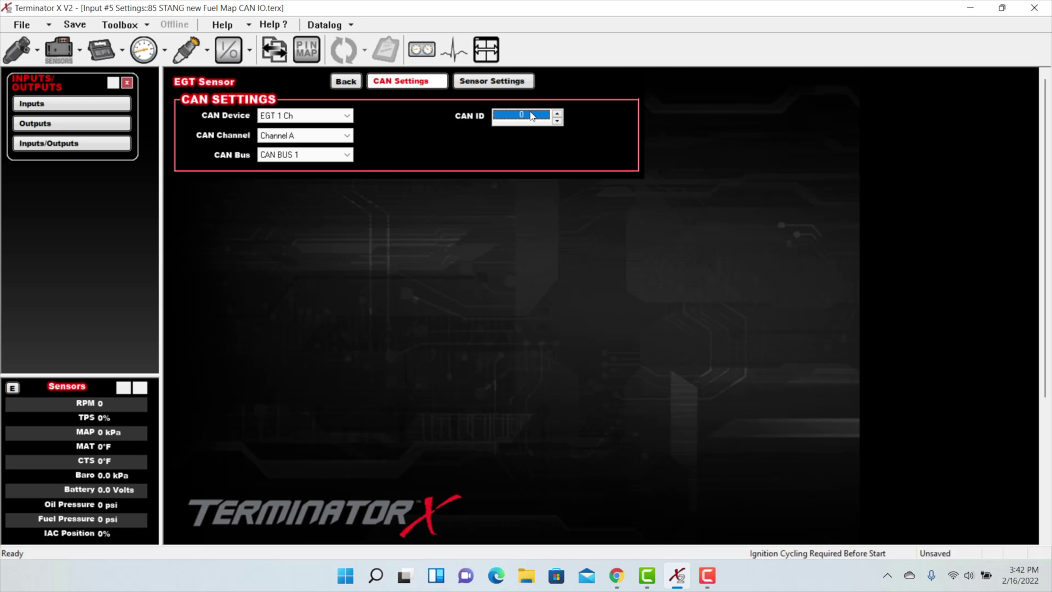
{"action": "type", "text": "78"}
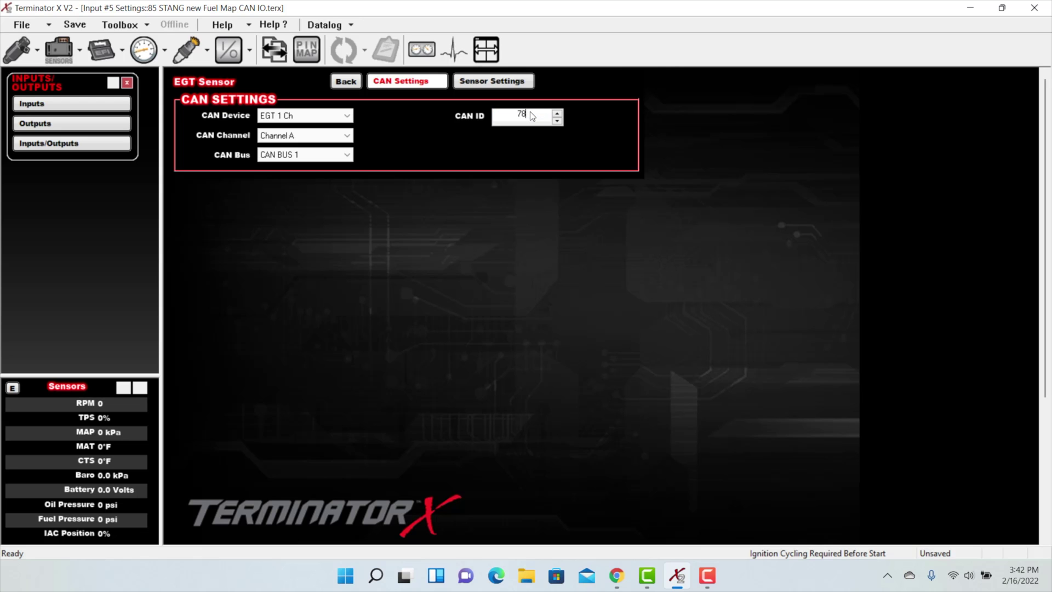
{"action": "left_click", "coordinate": [345, 82]}
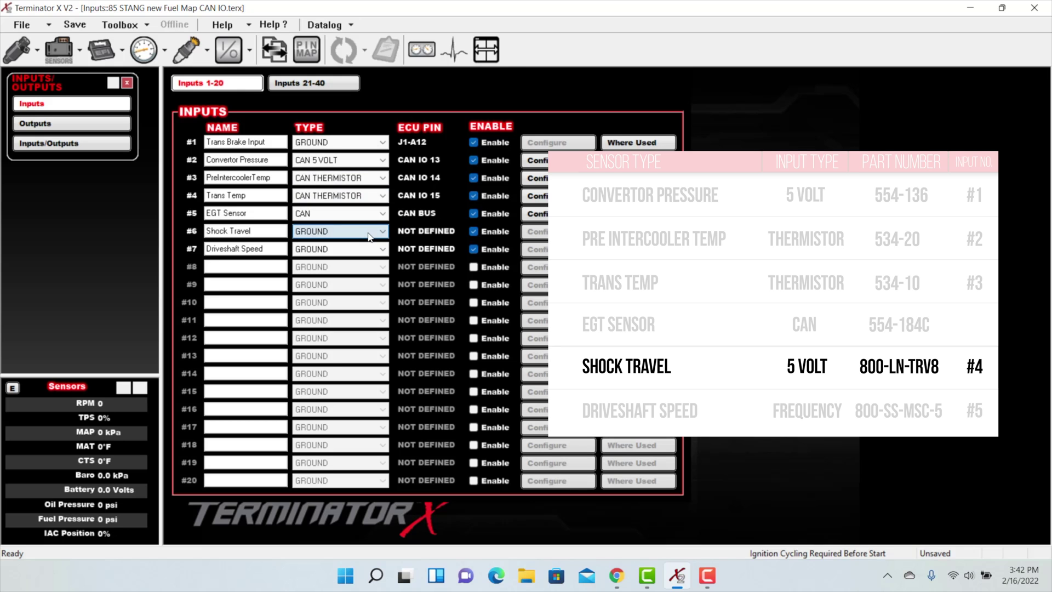
Step: Set the Shock Travel input type to CAN 5 VOLT, using Racepak Shock Travel 0-8 as its sensor type
{"action": "left_click", "coordinate": [369, 235]}
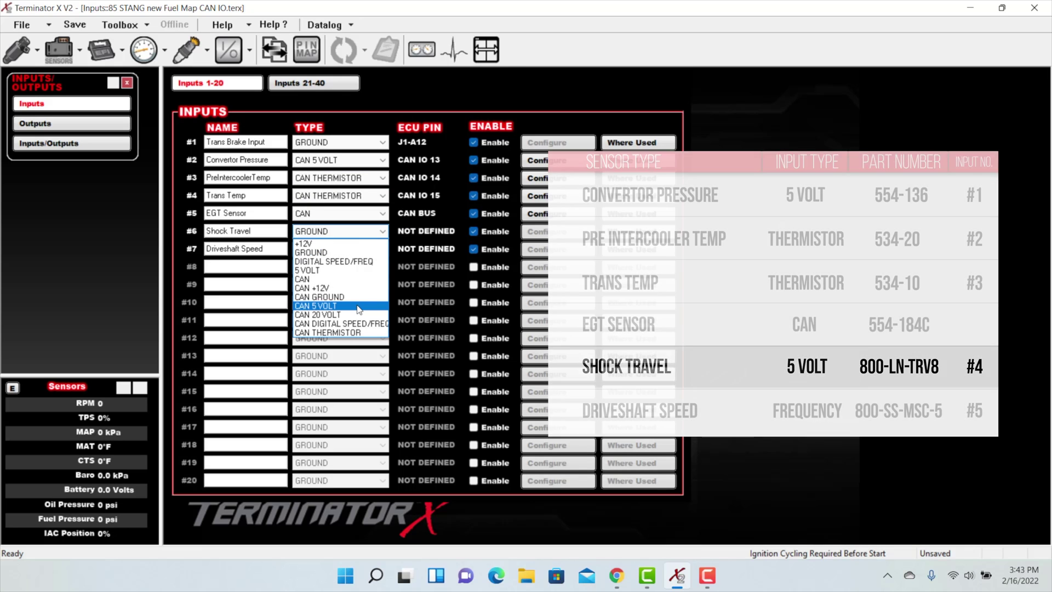
{"action": "left_click", "coordinate": [329, 306]}
{"action": "left_click", "coordinate": [618, 308]}
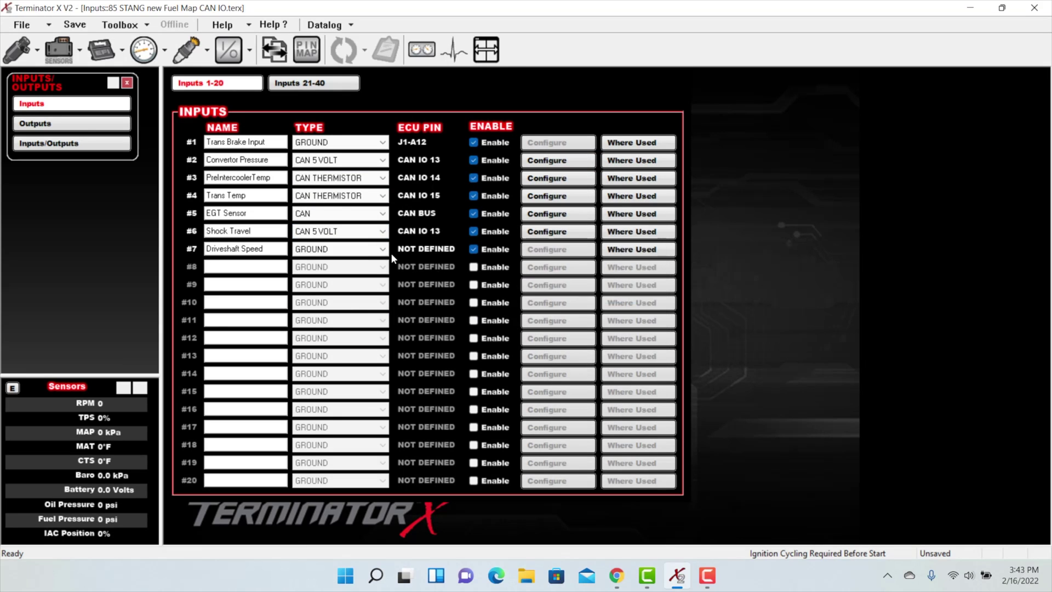
{"action": "left_click", "coordinate": [557, 231]}
{"action": "left_click", "coordinate": [377, 117]}
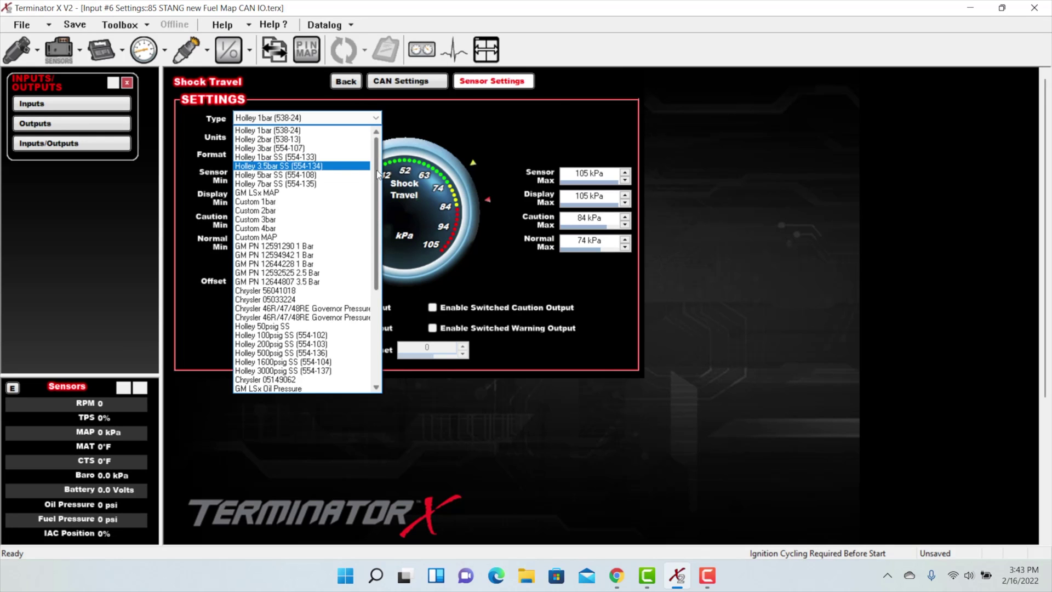
{"action": "scroll", "coordinate": [351, 263], "scroll_direction": "down", "scroll_amount": 6}
{"action": "left_click", "coordinate": [329, 353]}
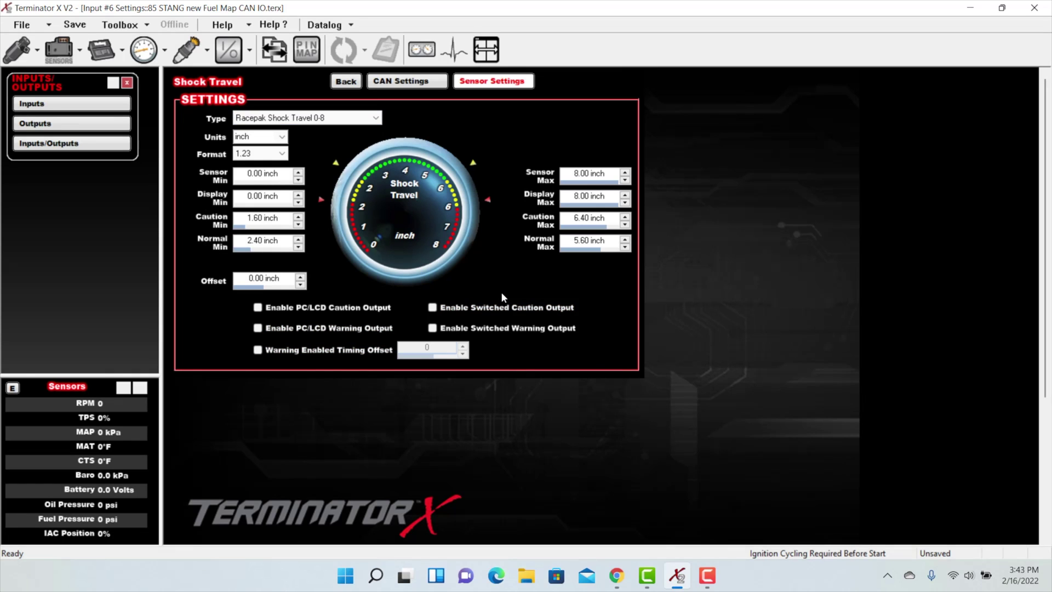
Step: Assign Shock Travel to CAN channel Input #4 with CAN ID 955, and return to the inputs list
{"action": "left_click", "coordinate": [429, 83]}
{"action": "left_click", "coordinate": [307, 136]}
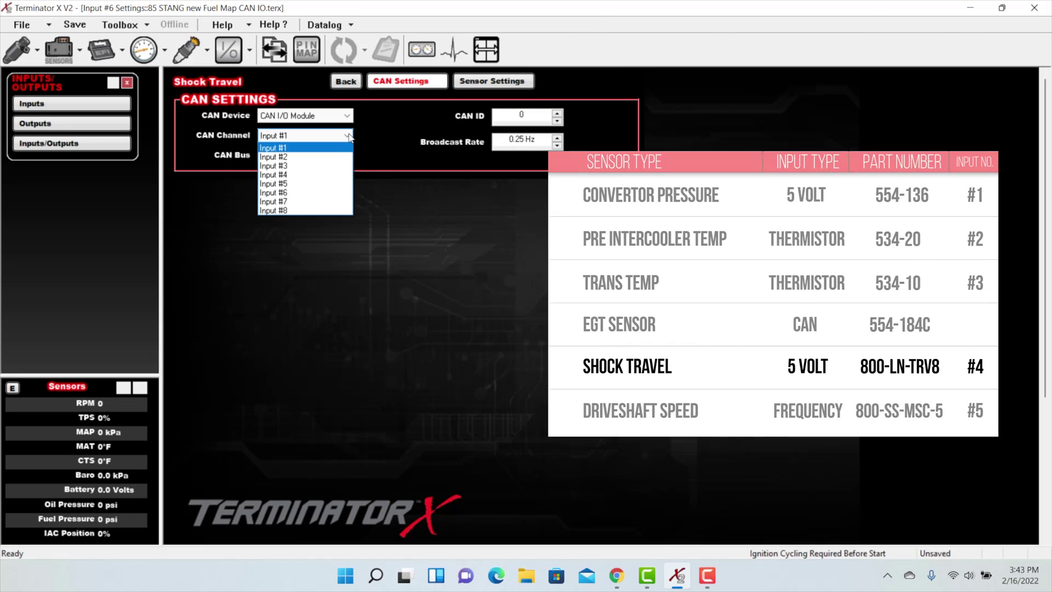
{"action": "left_click", "coordinate": [310, 174]}
{"action": "left_click", "coordinate": [524, 115]}
{"action": "type", "text": "955"}
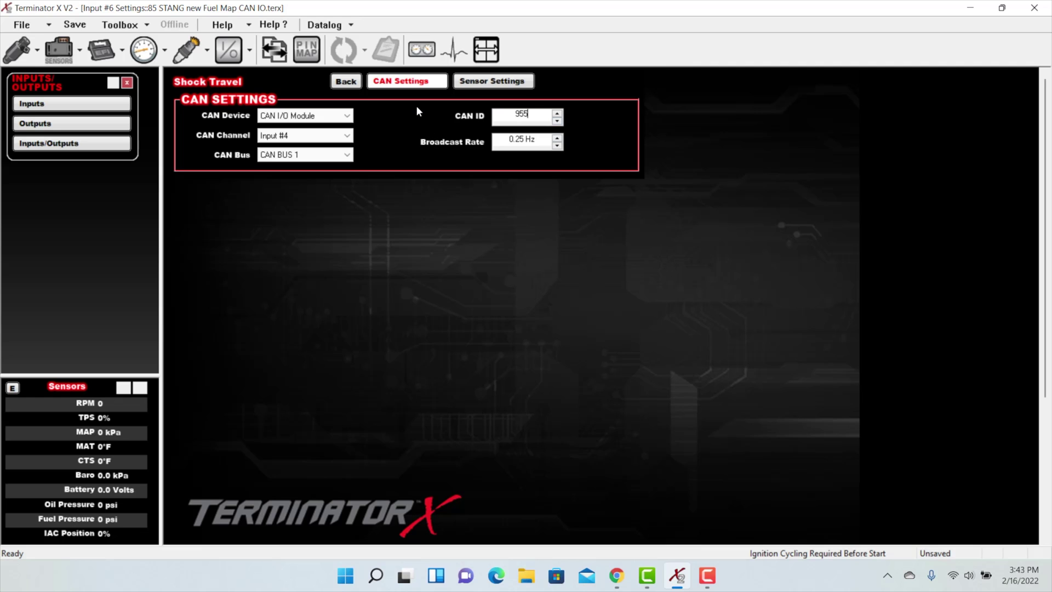
{"action": "left_click", "coordinate": [346, 81]}
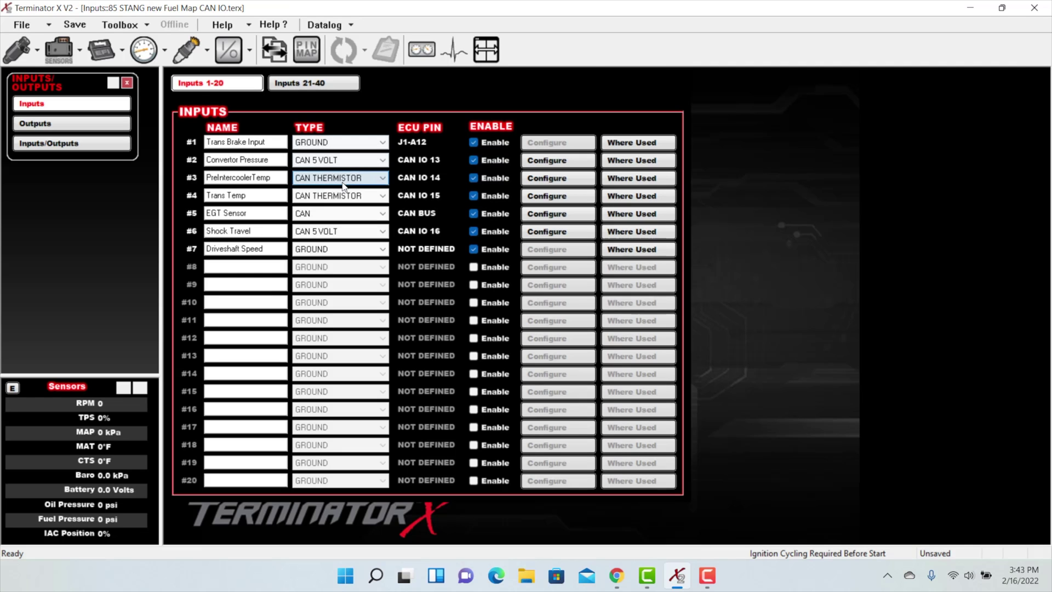
Step: Set the Driveshaft Speed input type to CAN DIGITAL SPEED/FREQ, using RPM as its sensor type
{"action": "left_click", "coordinate": [382, 250]}
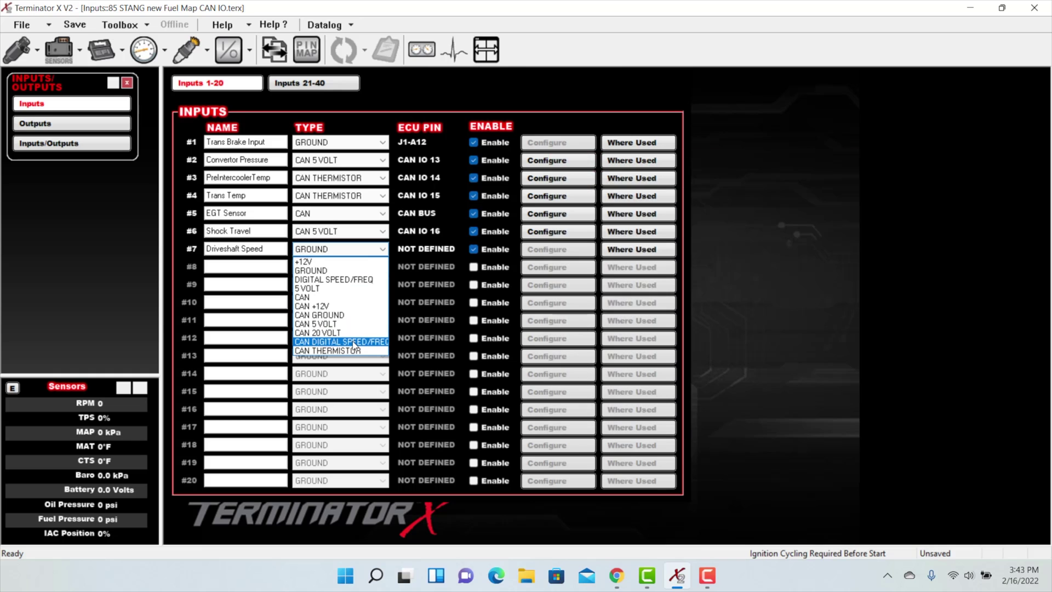
{"action": "left_click", "coordinate": [355, 342]}
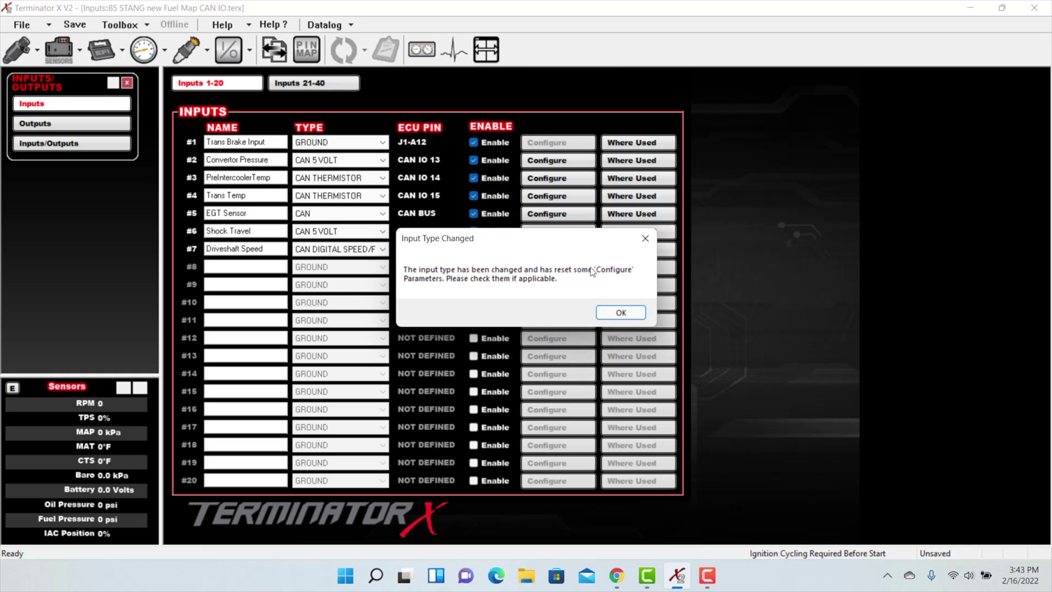
{"action": "left_click", "coordinate": [608, 312]}
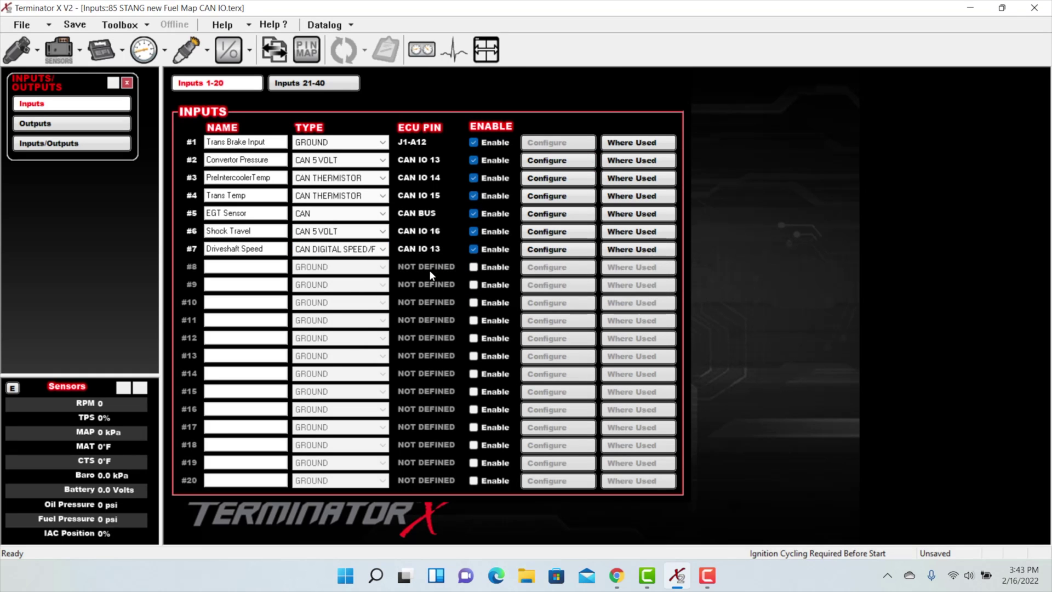
{"action": "left_click", "coordinate": [559, 251]}
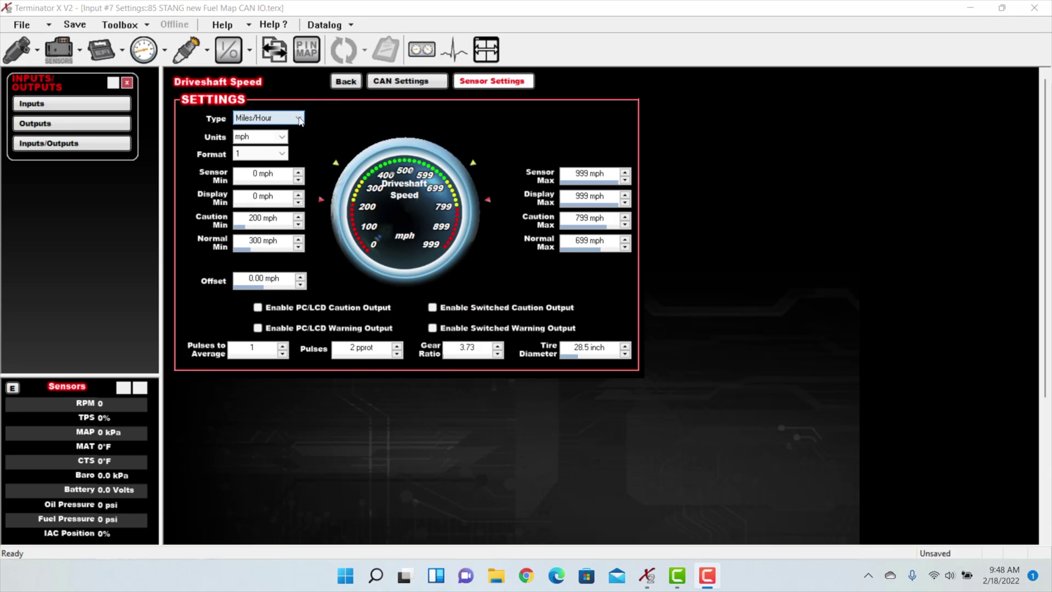
{"action": "left_click", "coordinate": [298, 118]}
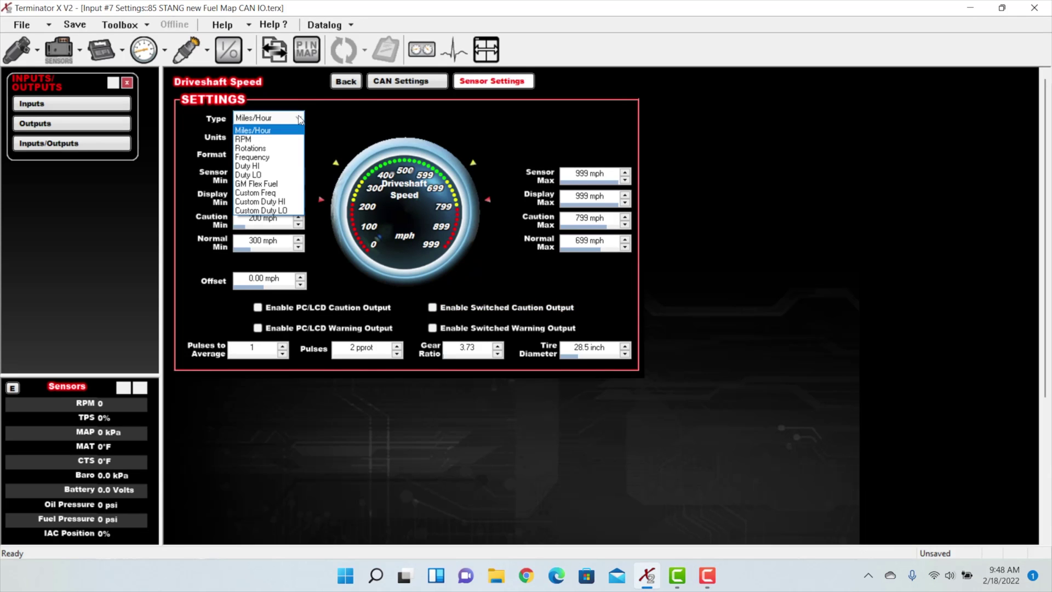
{"action": "left_click", "coordinate": [278, 141]}
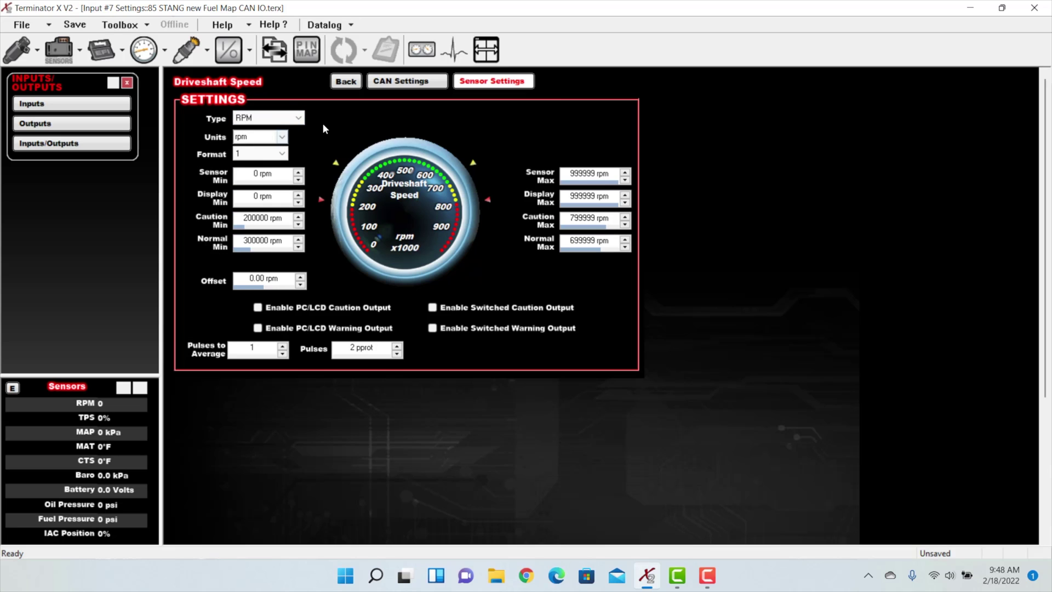
{"action": "left_click", "coordinate": [282, 138]}
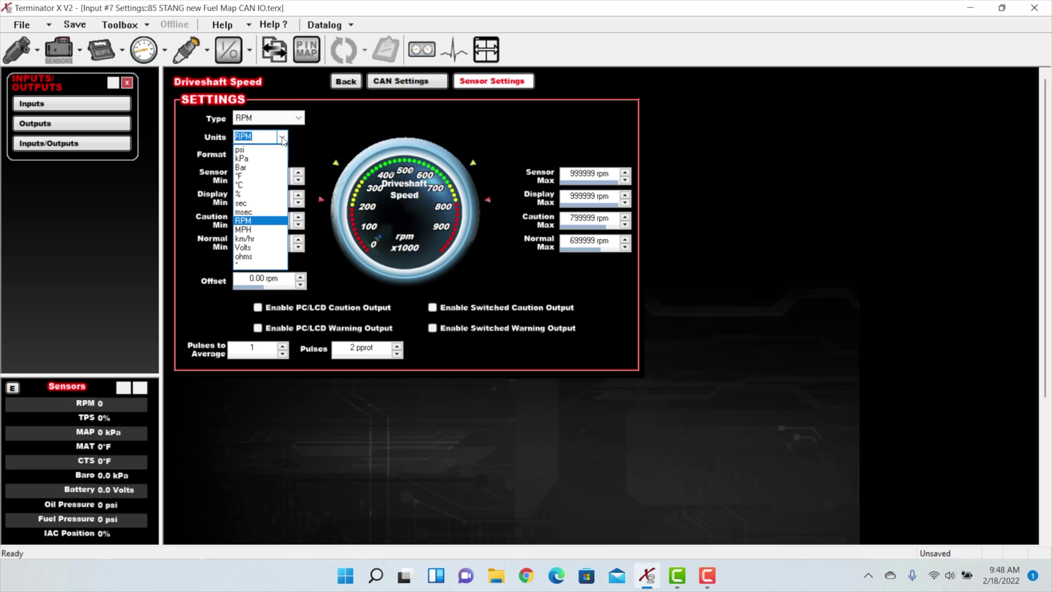
{"action": "left_click", "coordinate": [283, 137]}
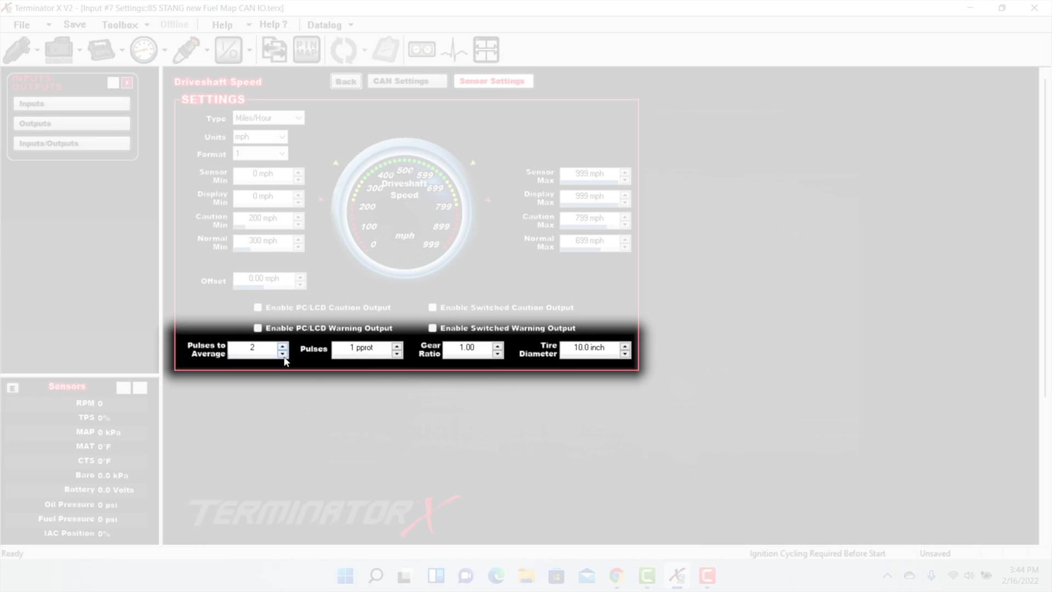
Step: Set the Driveshaft Speed sensor's Pulses to Average to 1, Gear Ratio to 3.73 and Tire Diameter to 28.5 inch
{"action": "left_click", "coordinate": [283, 355]}
{"action": "double_click", "coordinate": [454, 353]}
{"action": "type", "text": "3.73"}
{"action": "key", "text": "Tab"}
{"action": "type", "text": "28.5"}
{"action": "key", "text": "Tab"}
Step: Assign Driveshaft Speed to CAN channel Input #5 with CAN ID 955, and return to the inputs list
{"action": "left_click", "coordinate": [406, 80]}
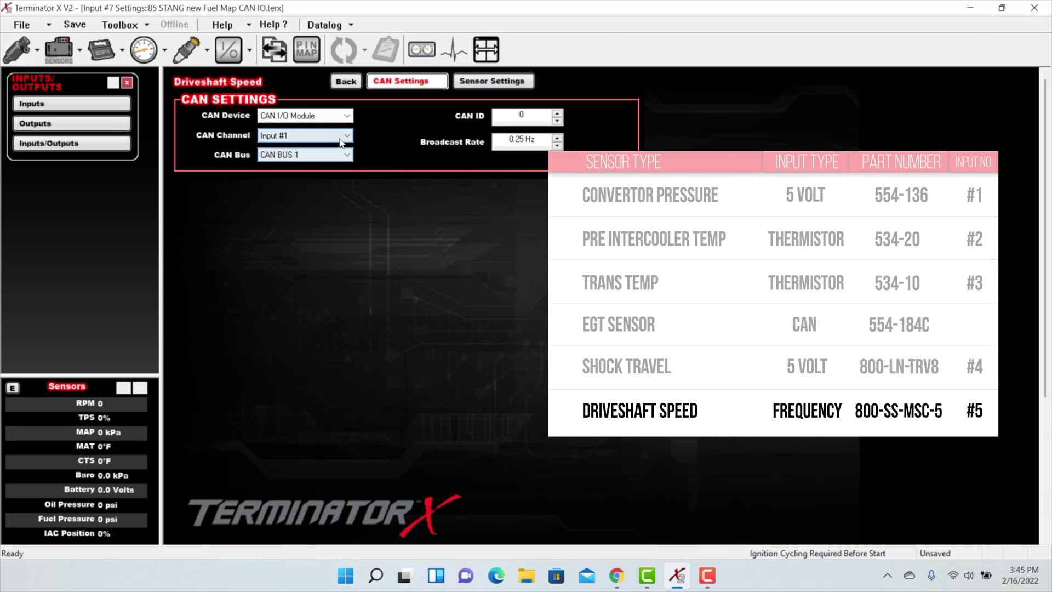
{"action": "left_click", "coordinate": [333, 138]}
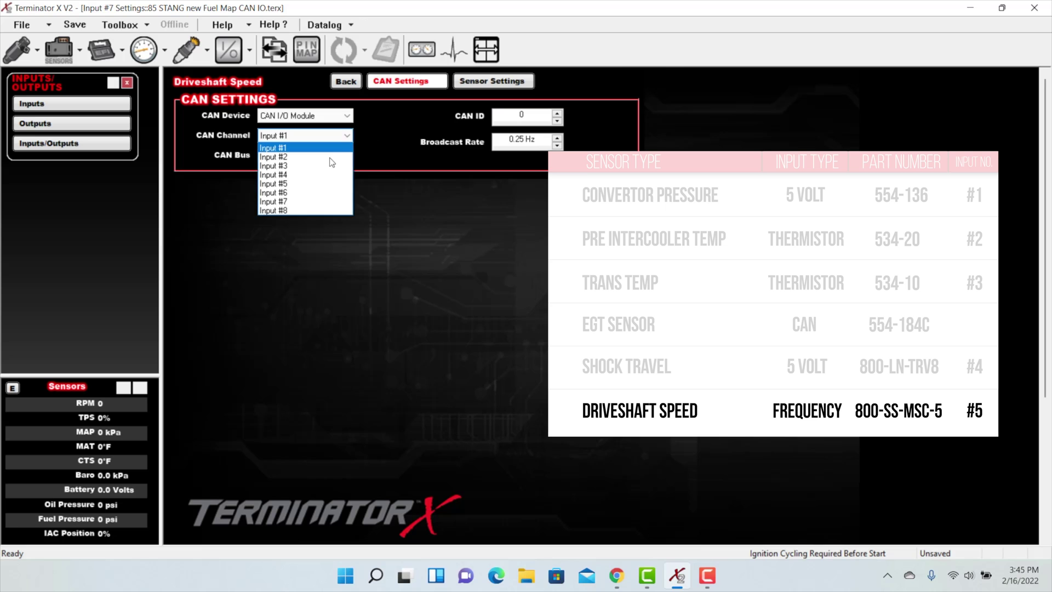
{"action": "left_click", "coordinate": [318, 184]}
{"action": "left_click", "coordinate": [525, 118]}
{"action": "type", "text": "955"}
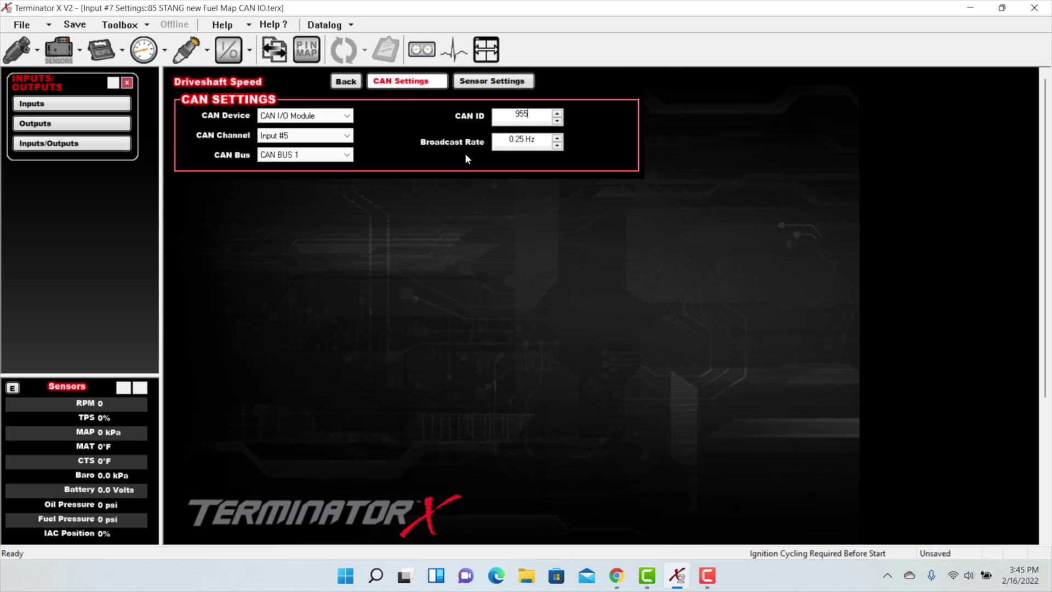
{"action": "left_click", "coordinate": [346, 82]}
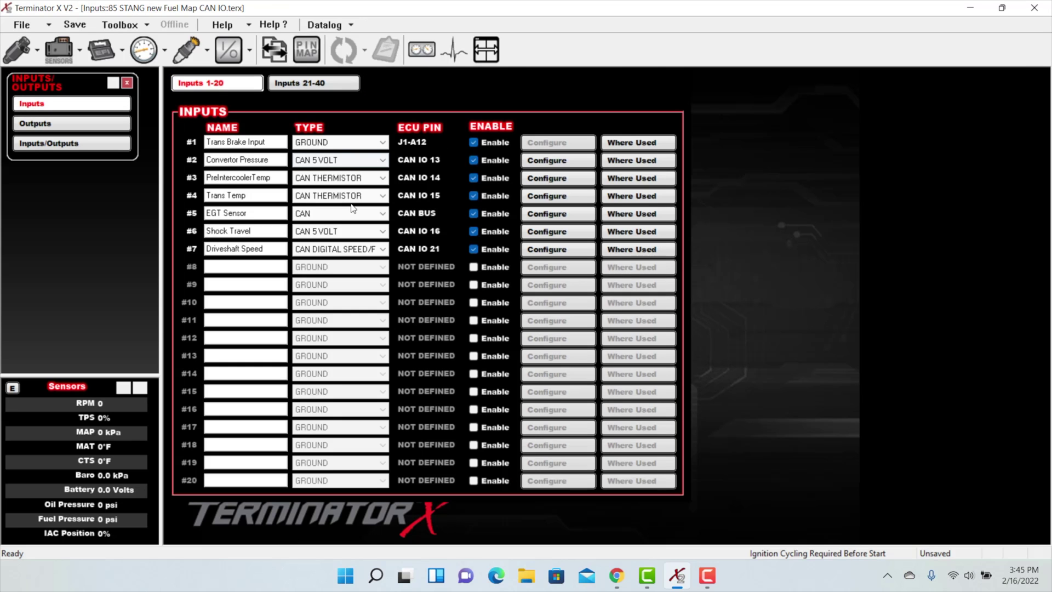